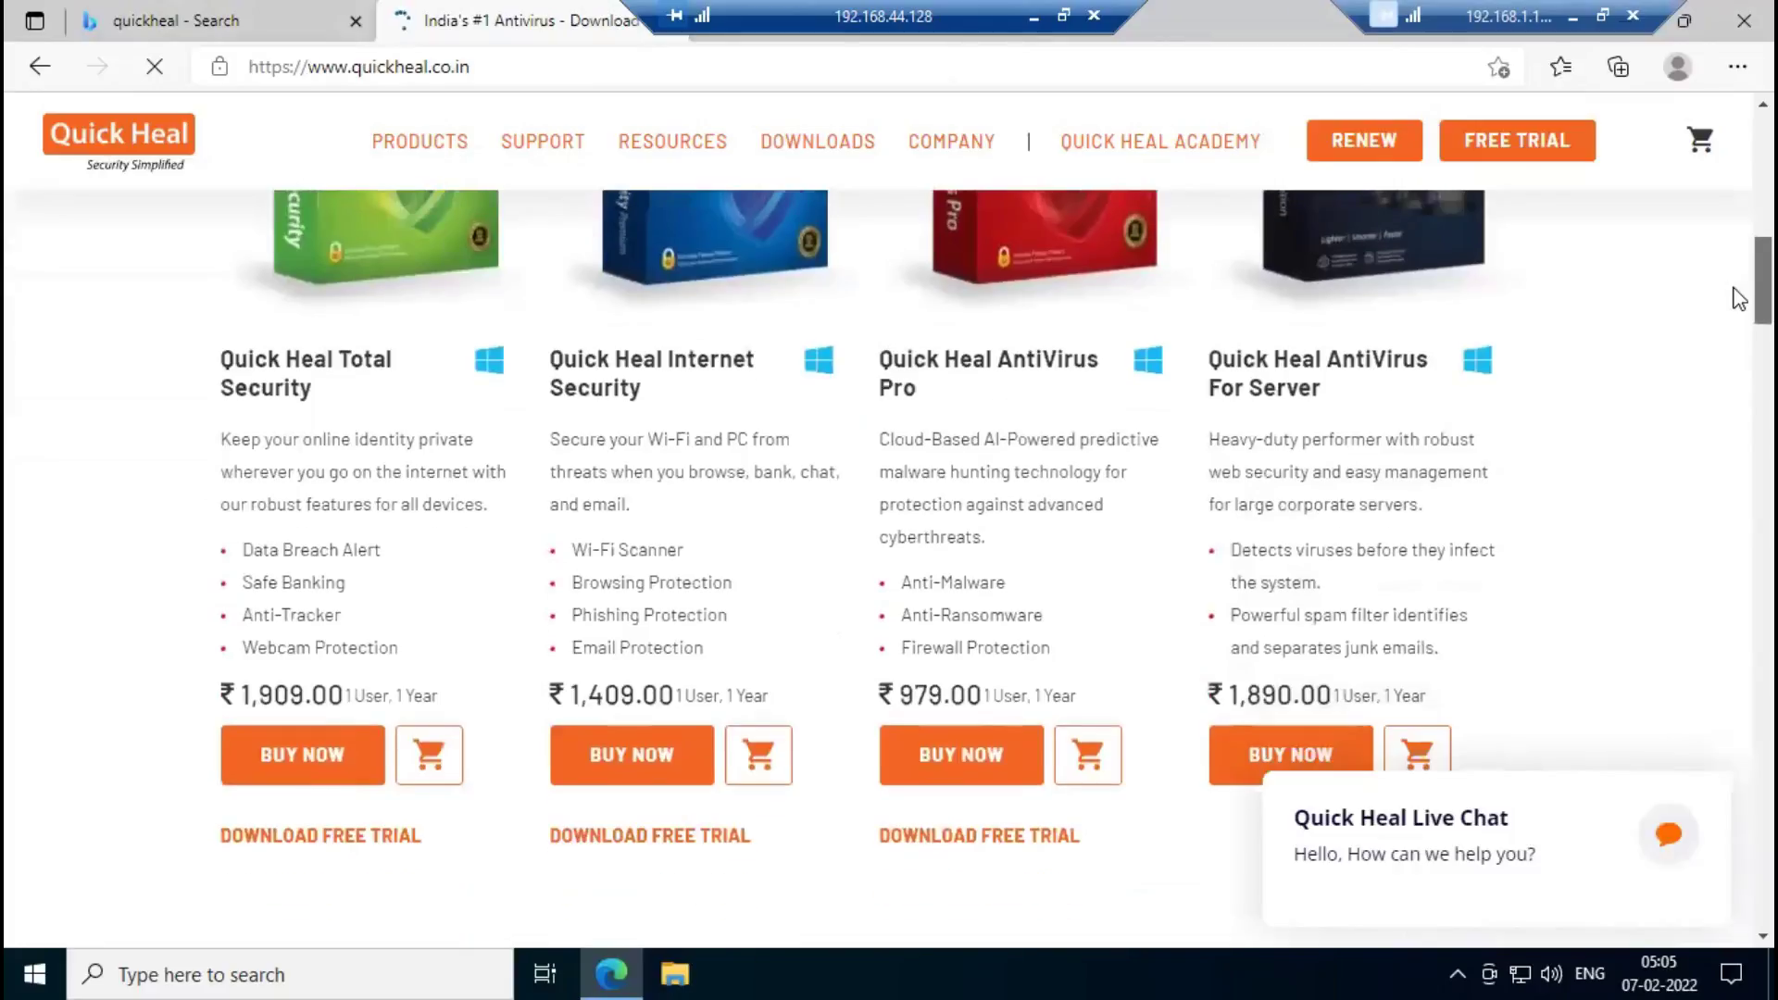
# Open the Total Security free-trial offer from the Quick Heal product listing in Edge.
pyautogui.click(321, 836)
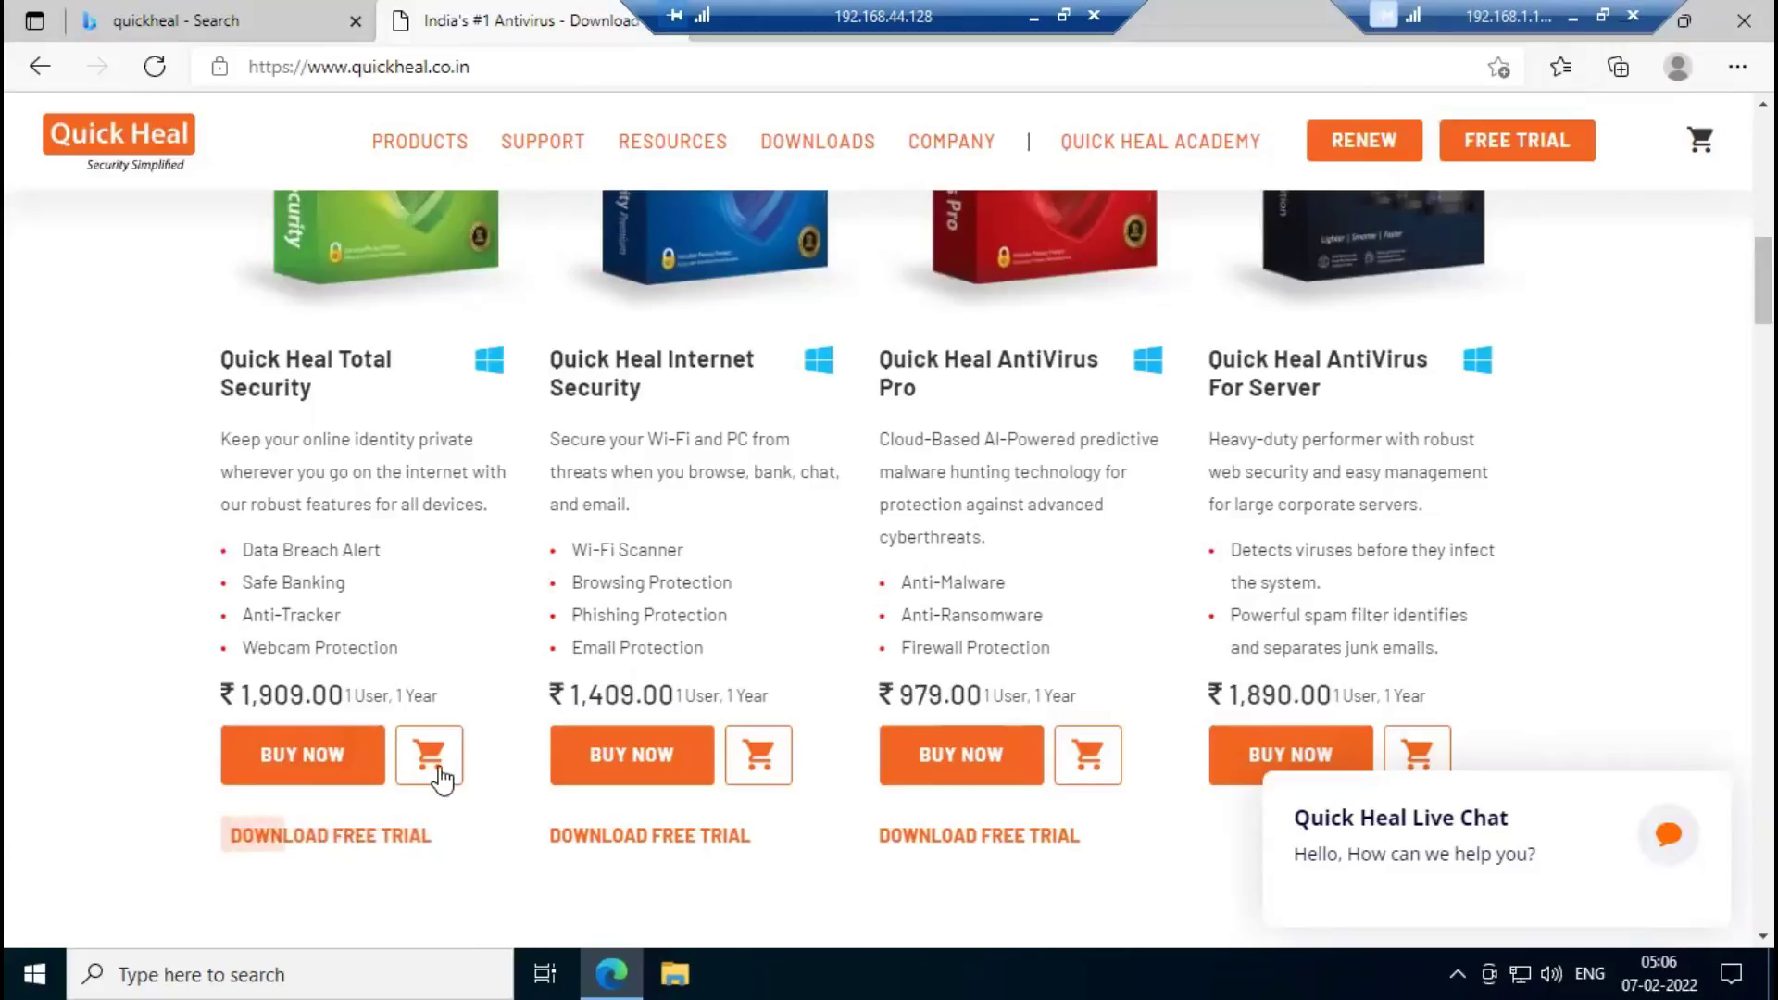
# Download the QHTSFT.EXE Total Security trial installer and show it in its Downloads folder.
pyautogui.click(332, 845)
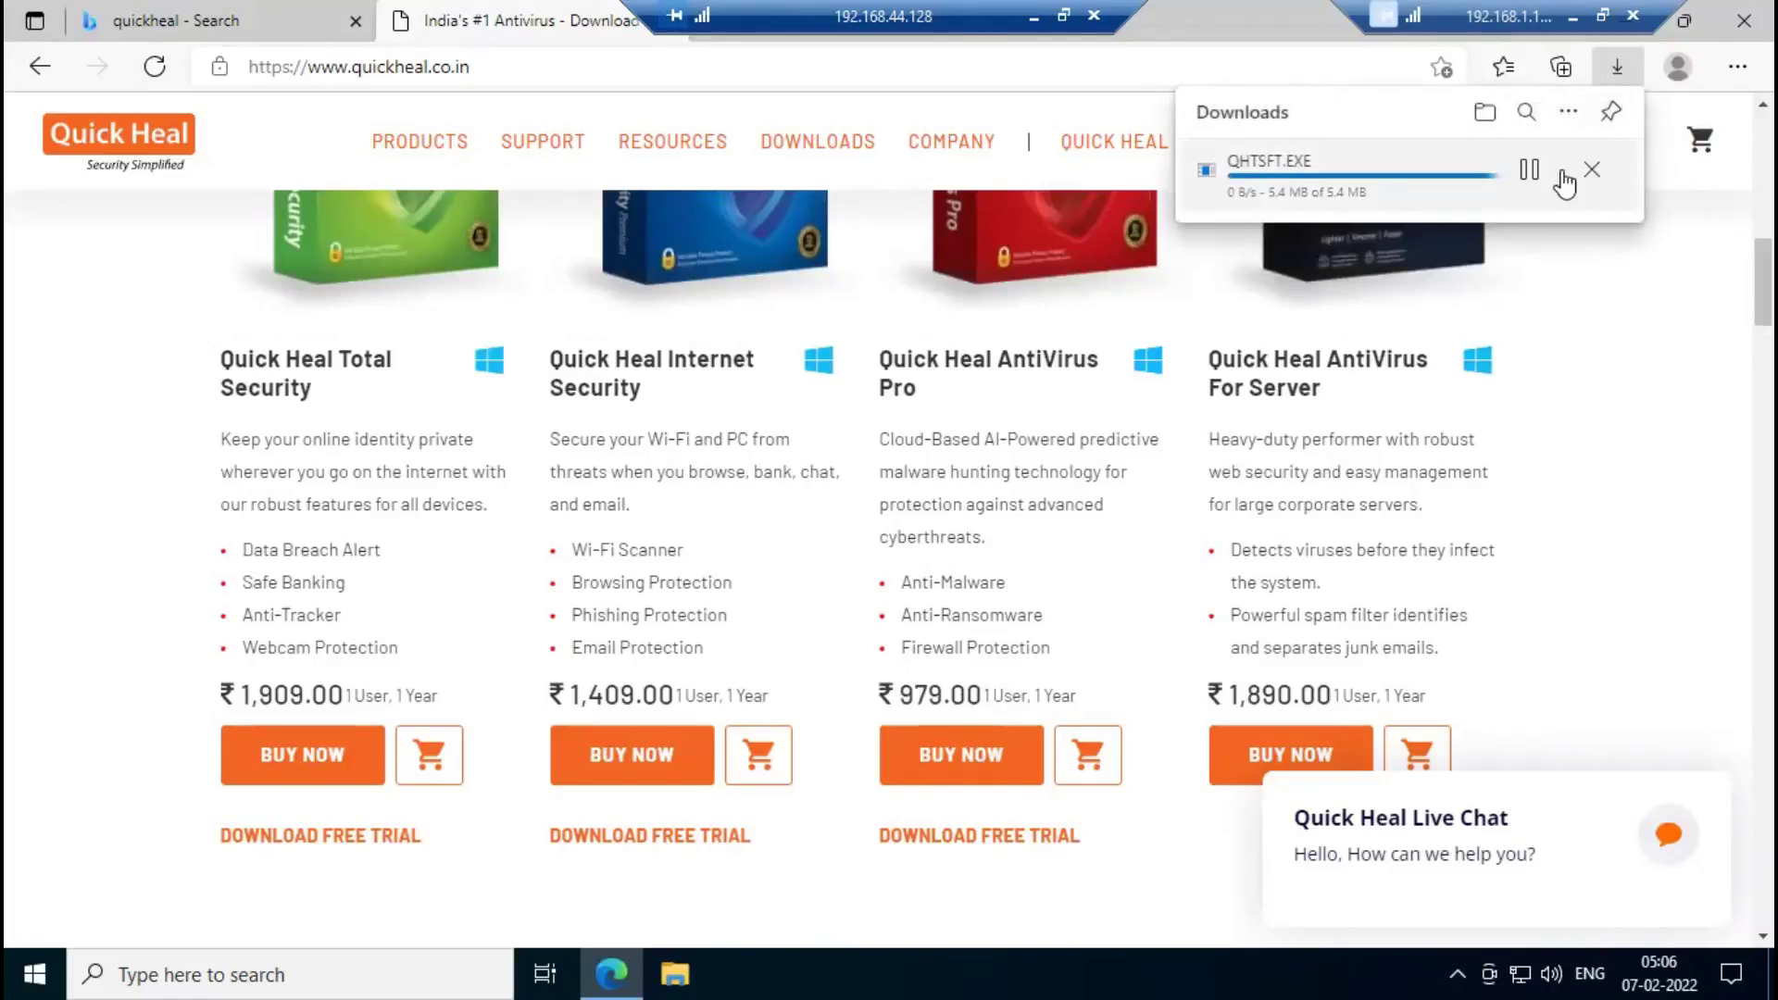
pyautogui.click(1486, 113)
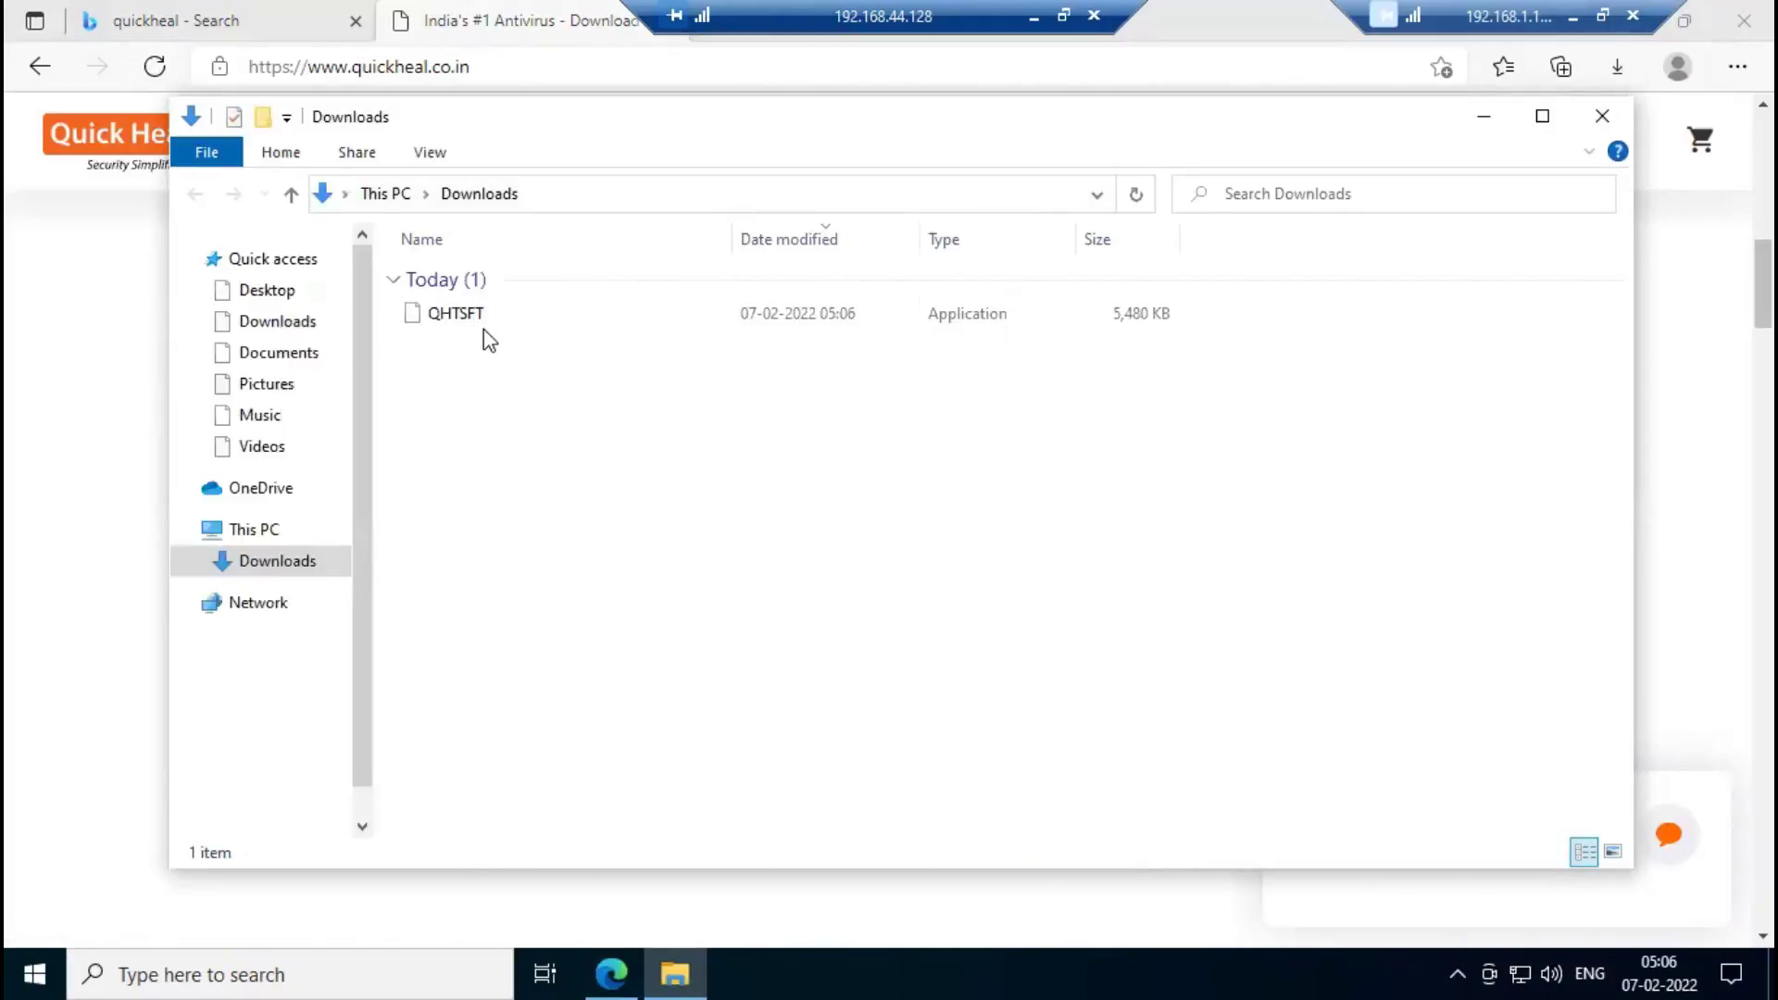
# Run QHTSFT as administrator and approve the User Account Control prompt.
pyautogui.doubleClick(463, 311)
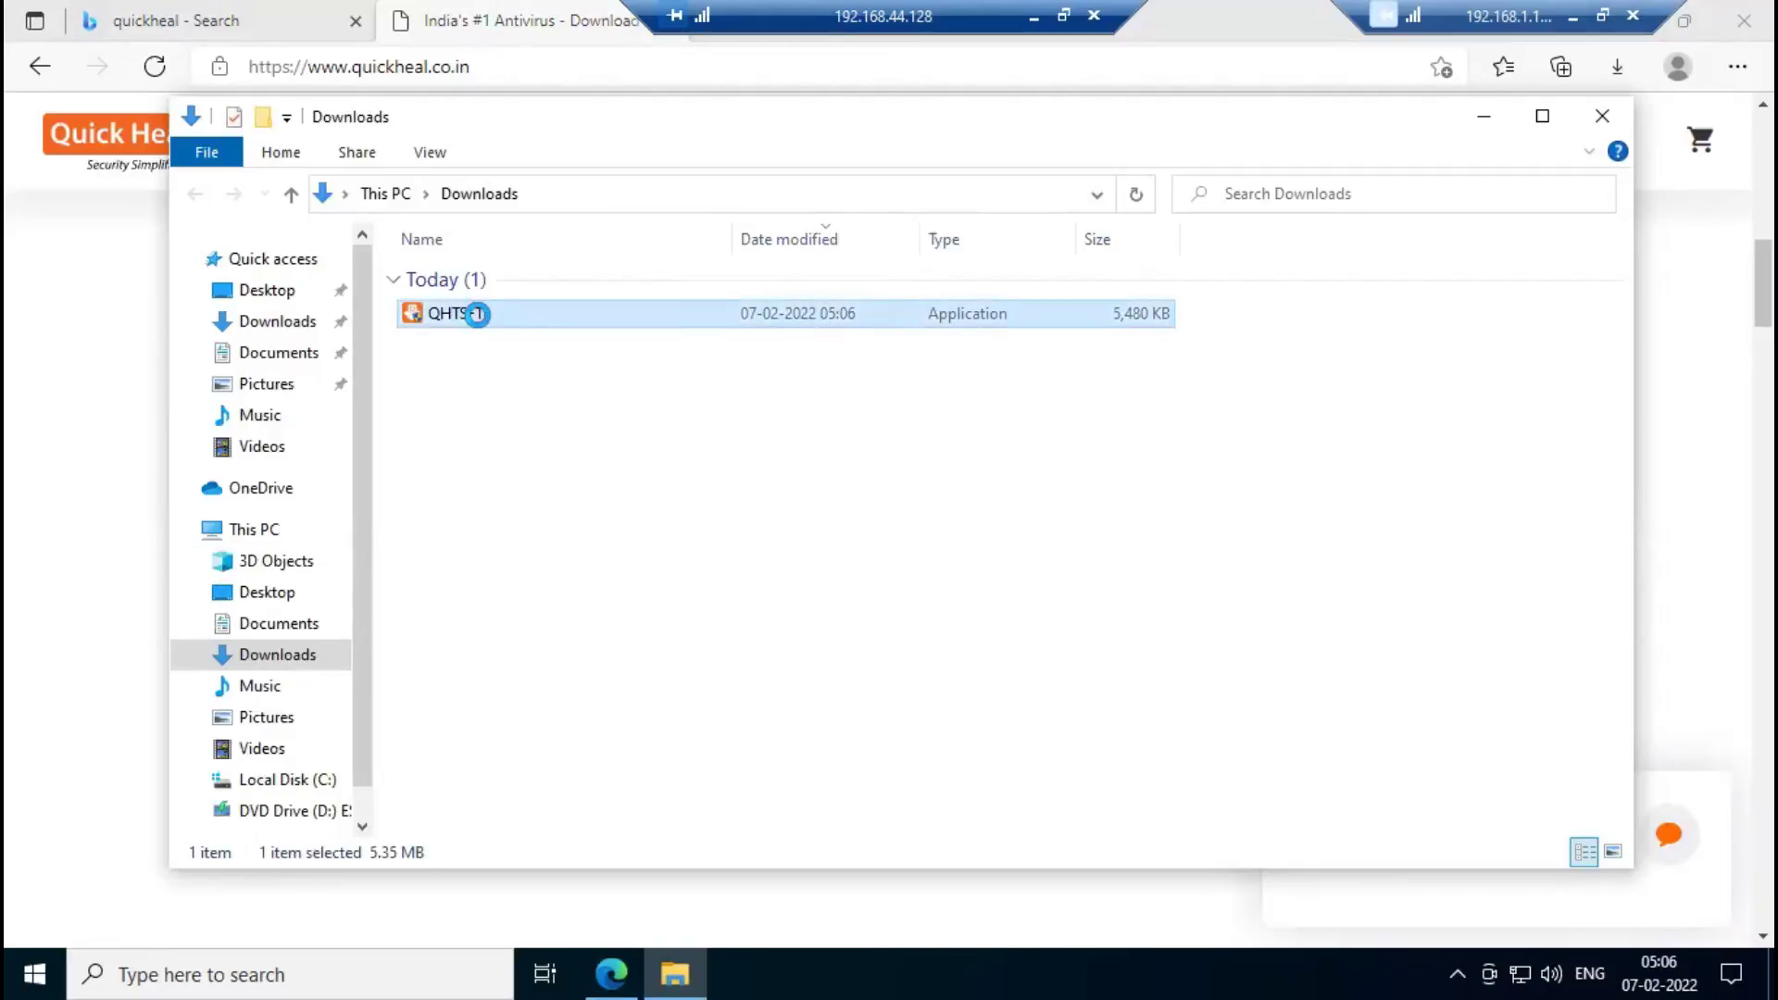
pyautogui.rightClick(471, 314)
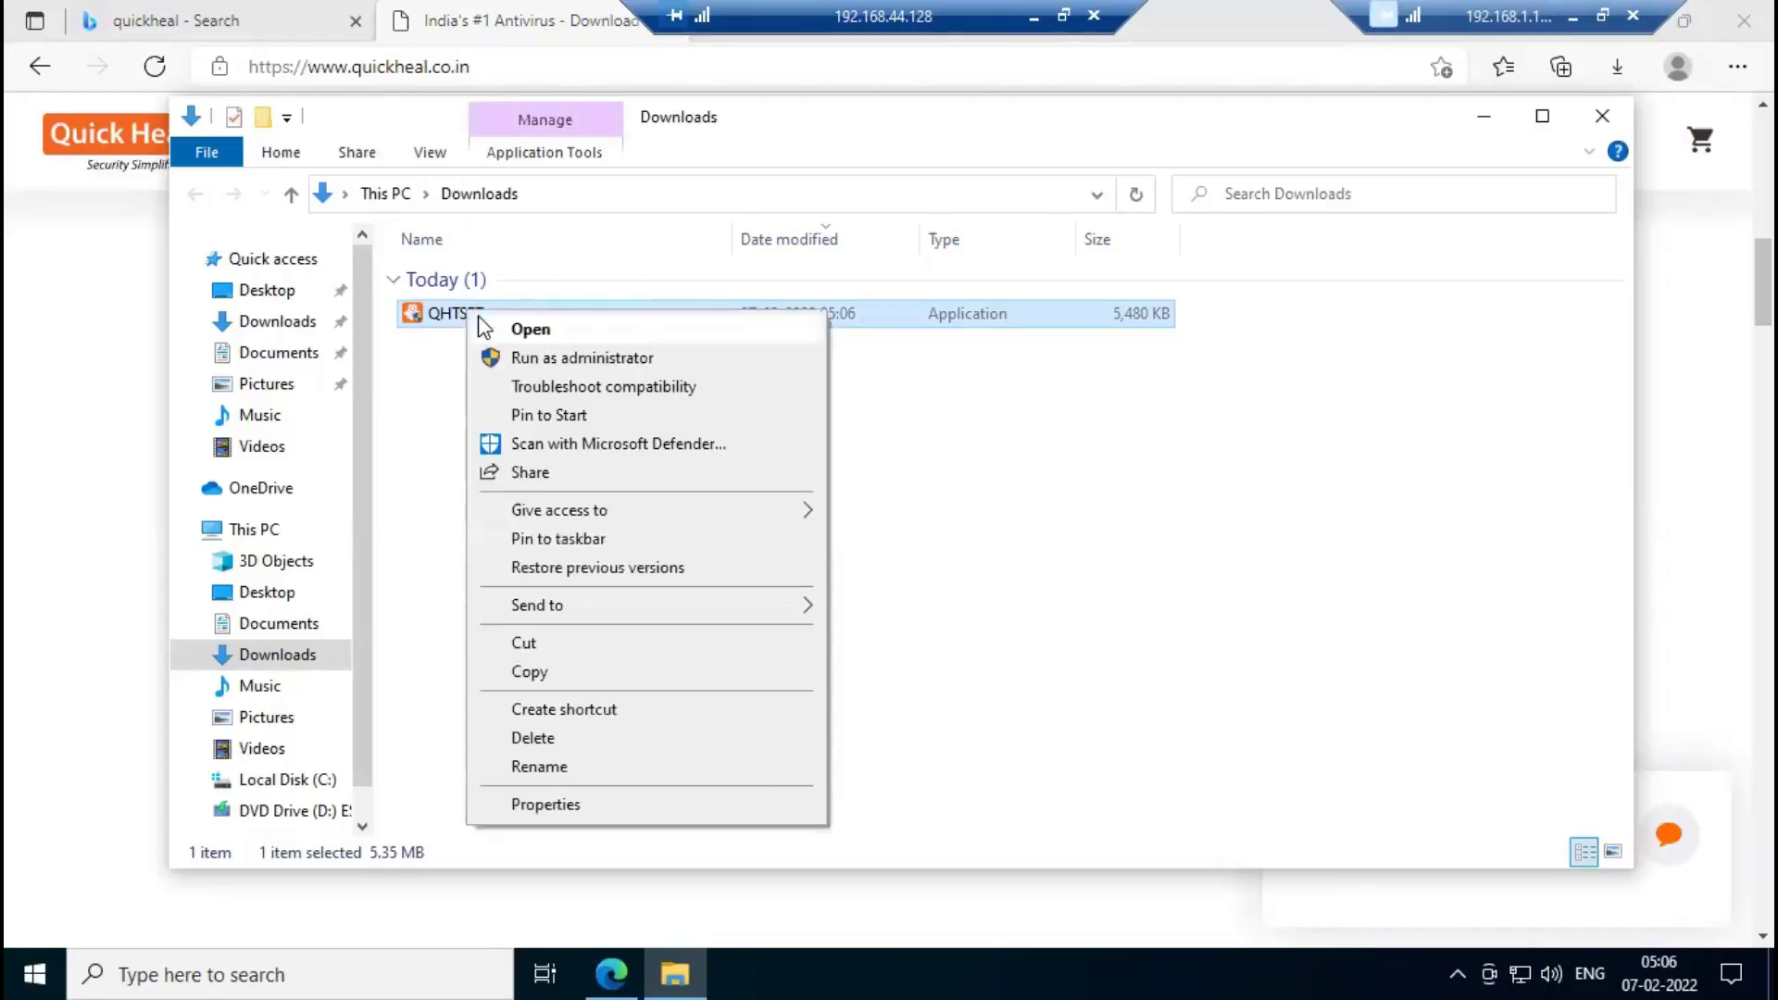
pyautogui.click(571, 359)
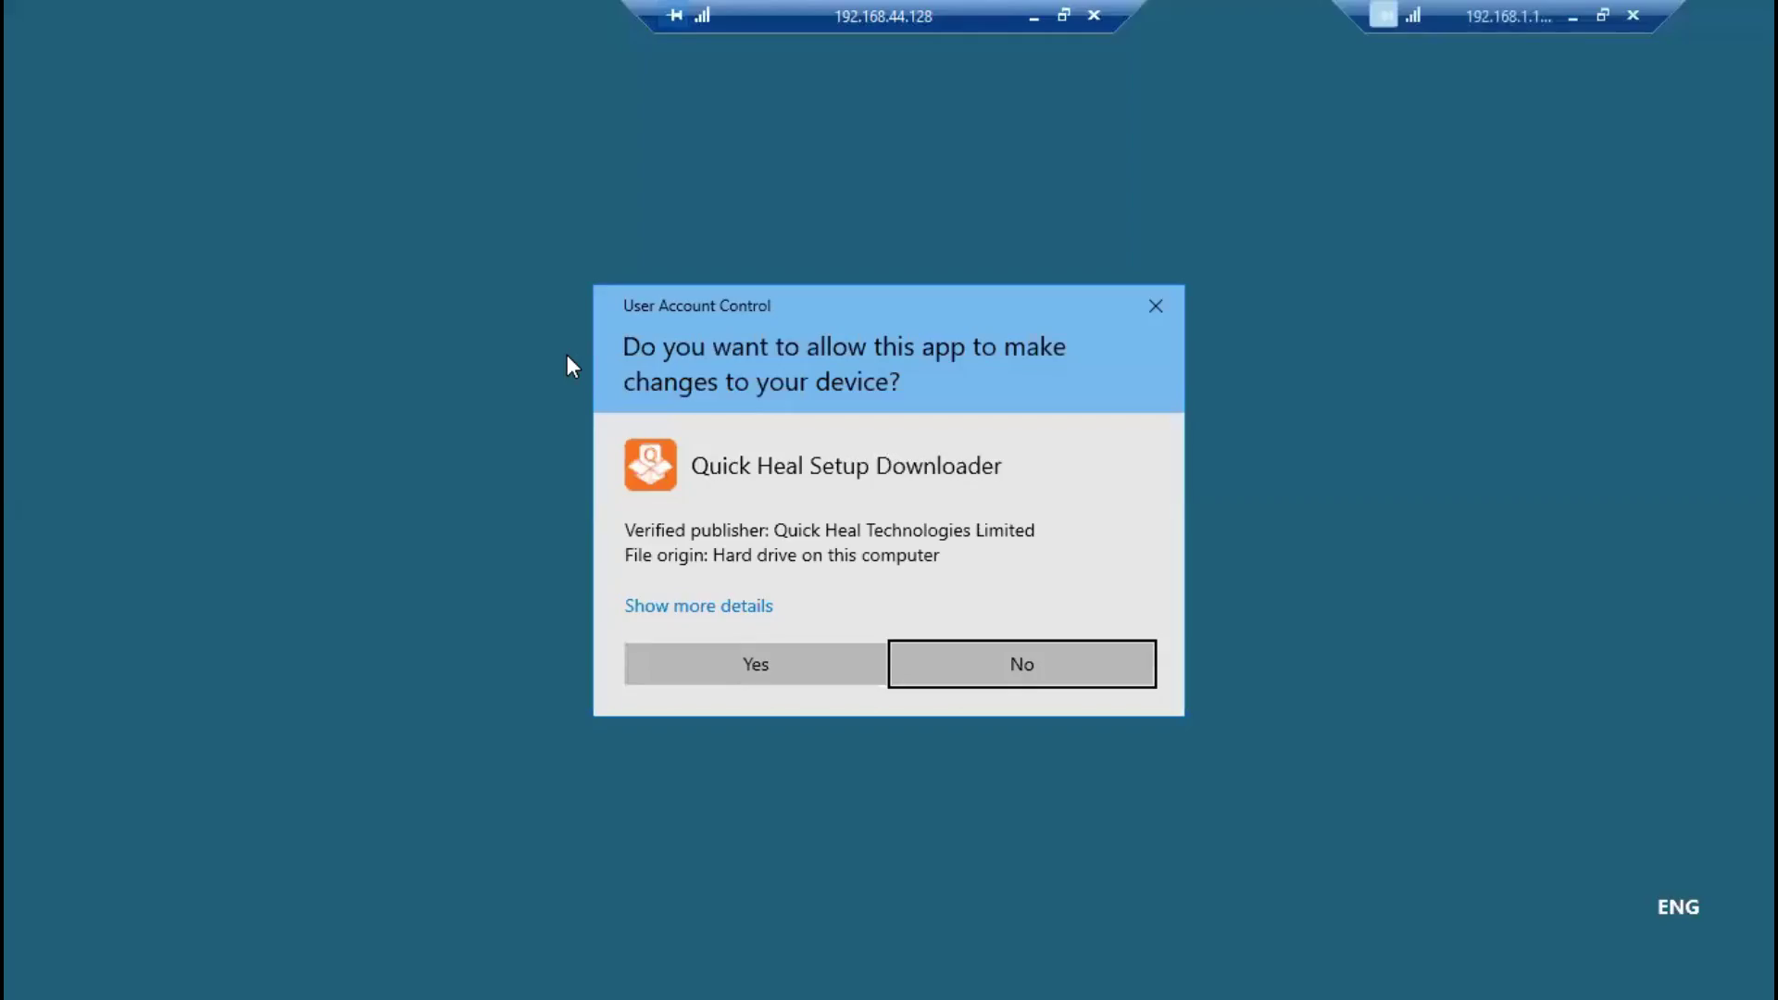
pyautogui.click(758, 676)
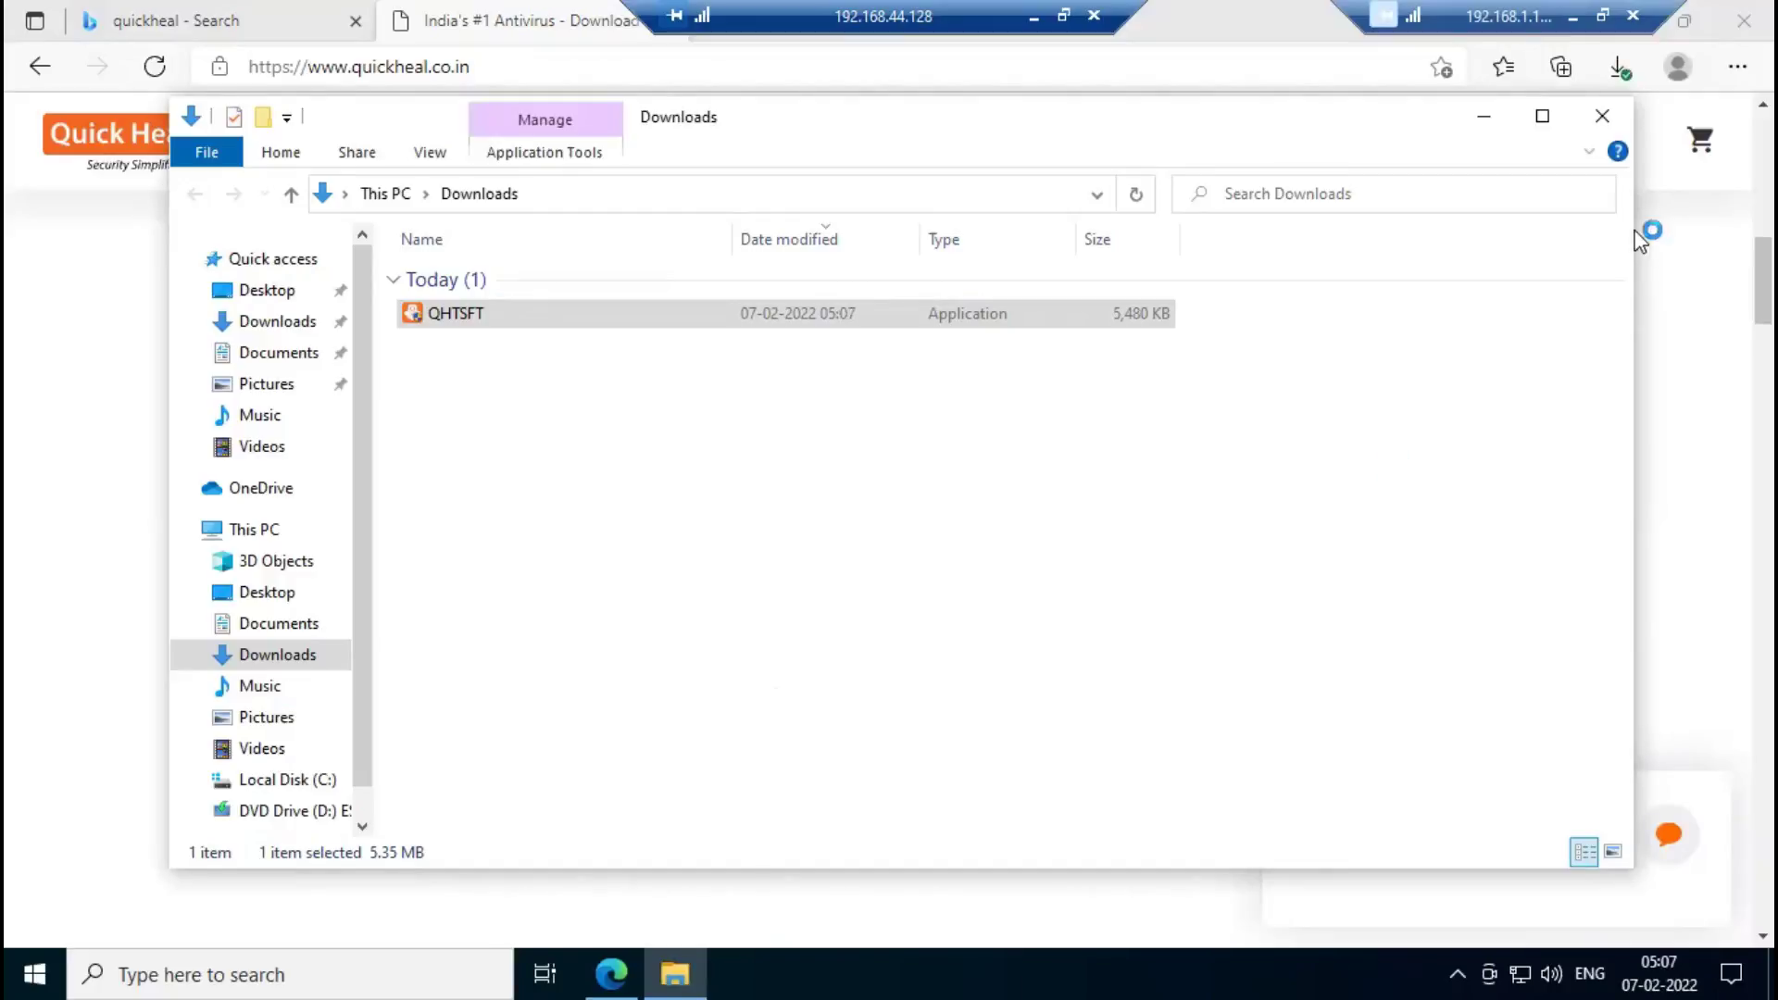
# Minimize File Explorer, close Edge, refresh the desktop twice, and launch Task Manager from the taskbar.
pyautogui.click(1487, 118)
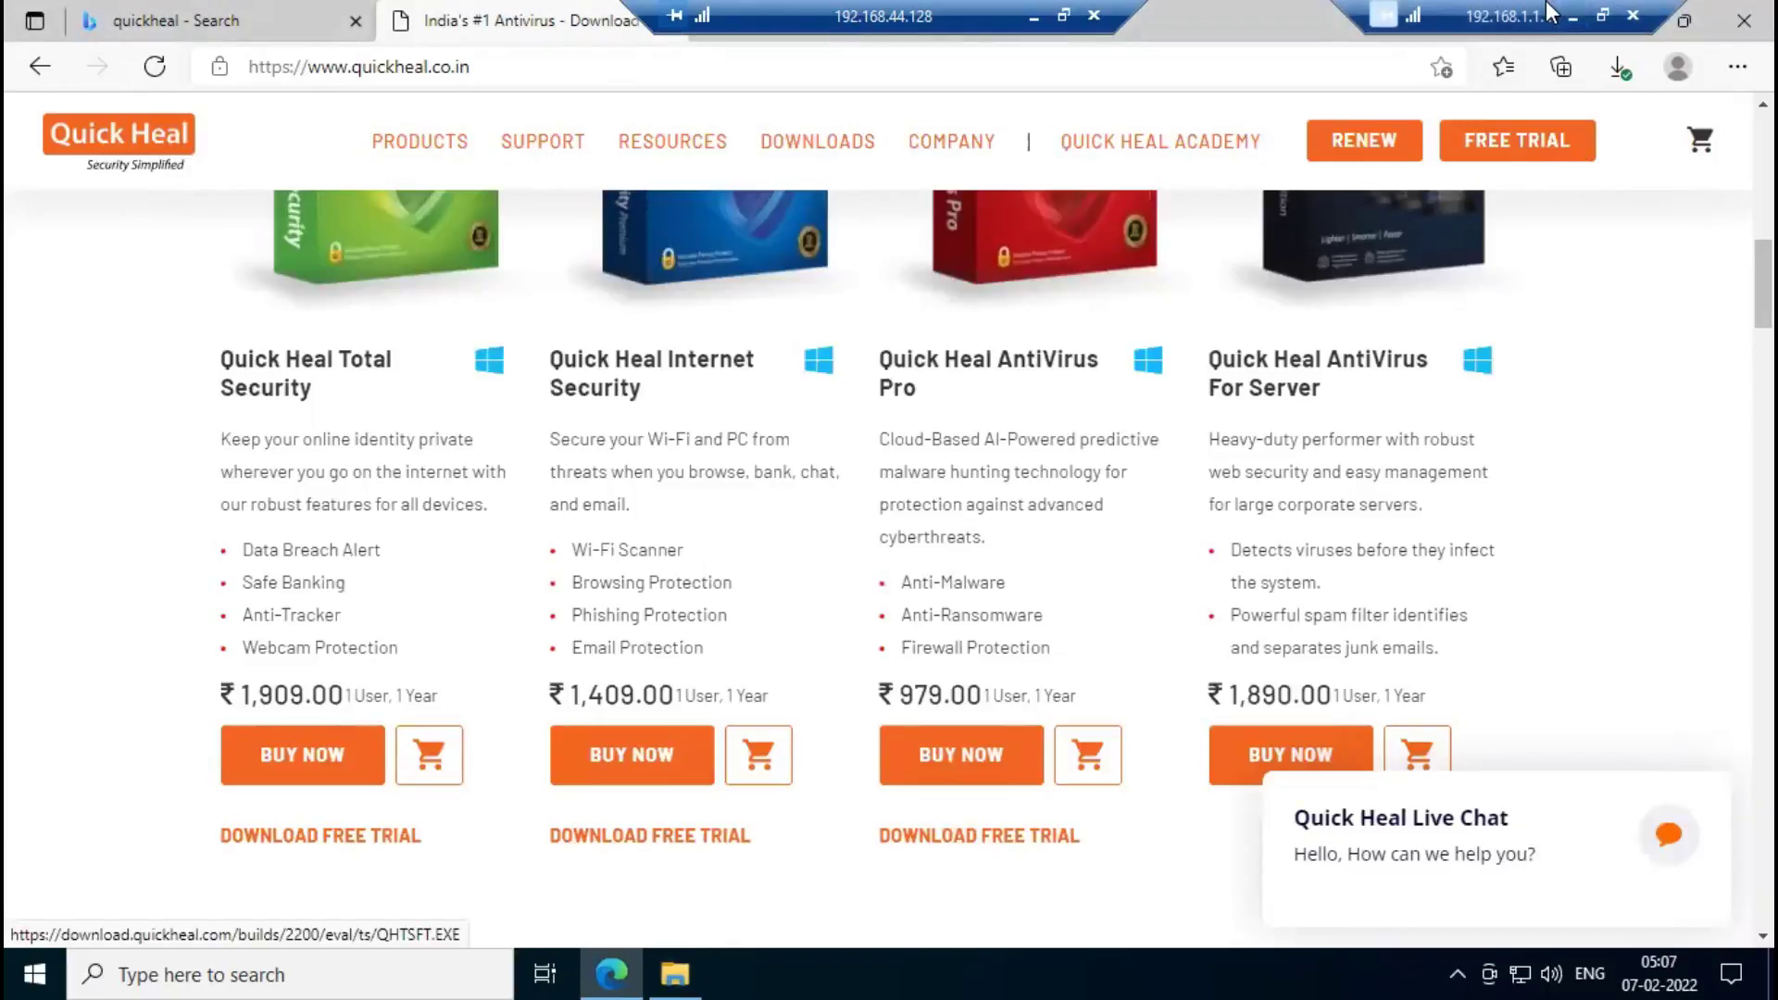
pyautogui.click(1631, 14)
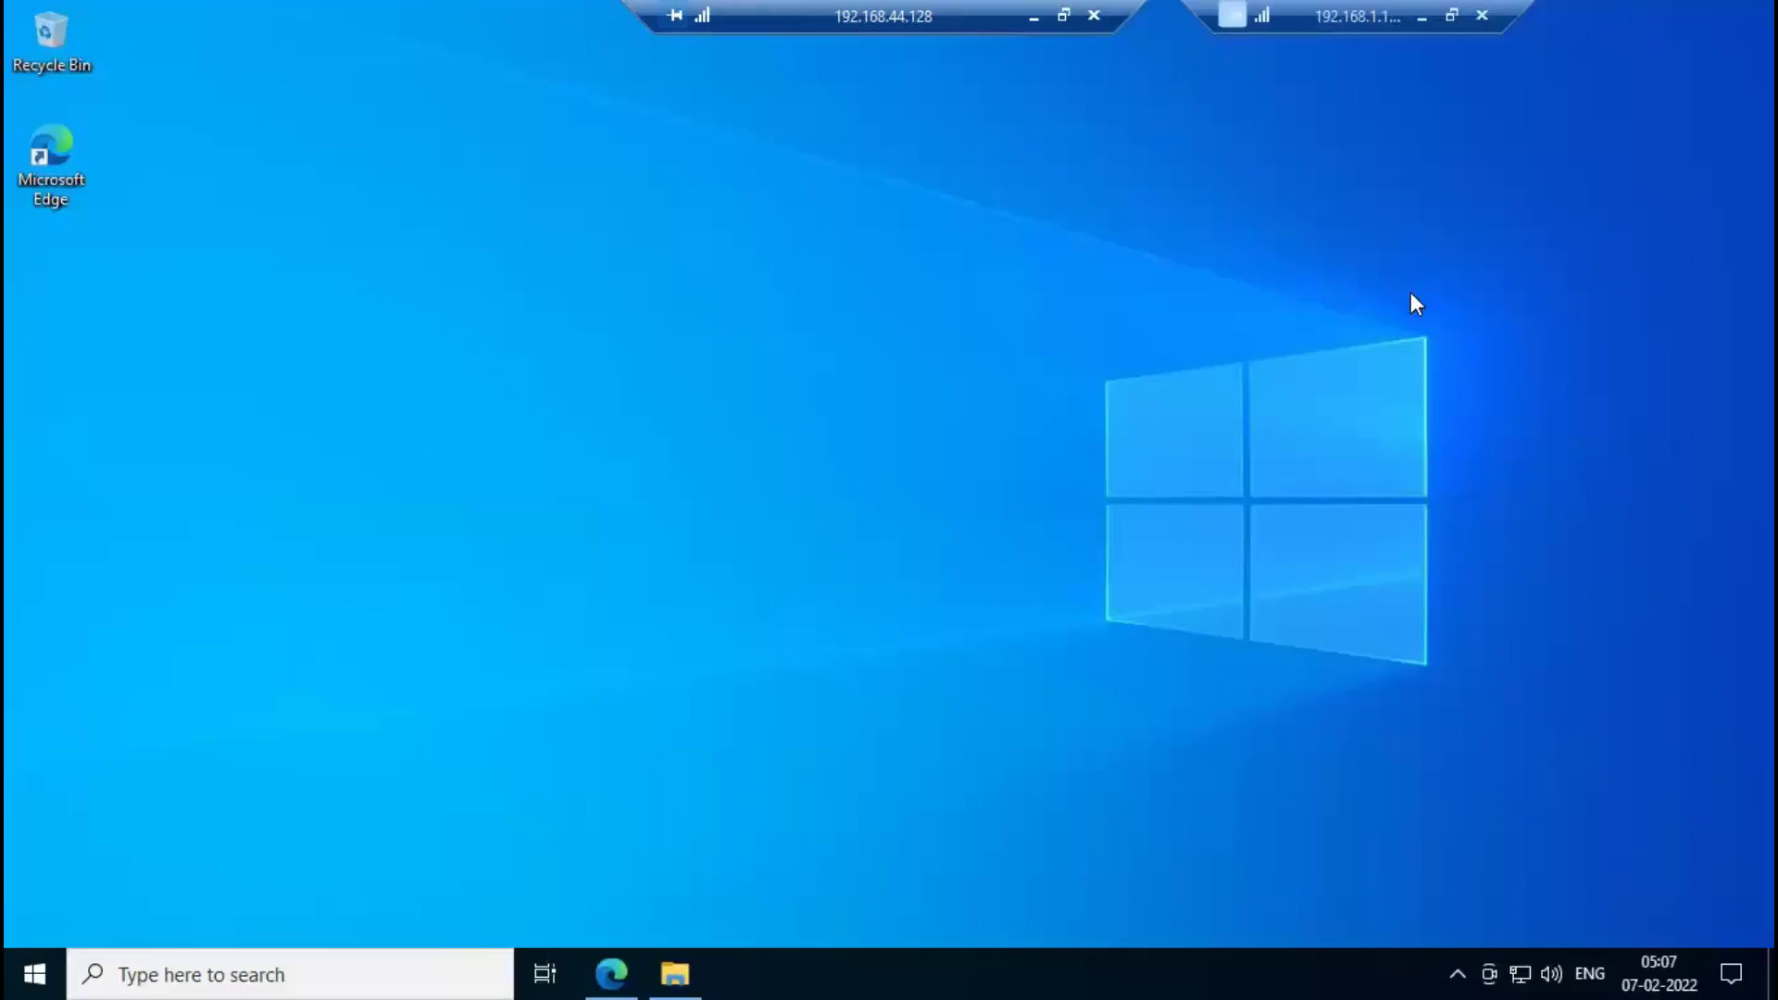
pyautogui.rightClick(669, 469)
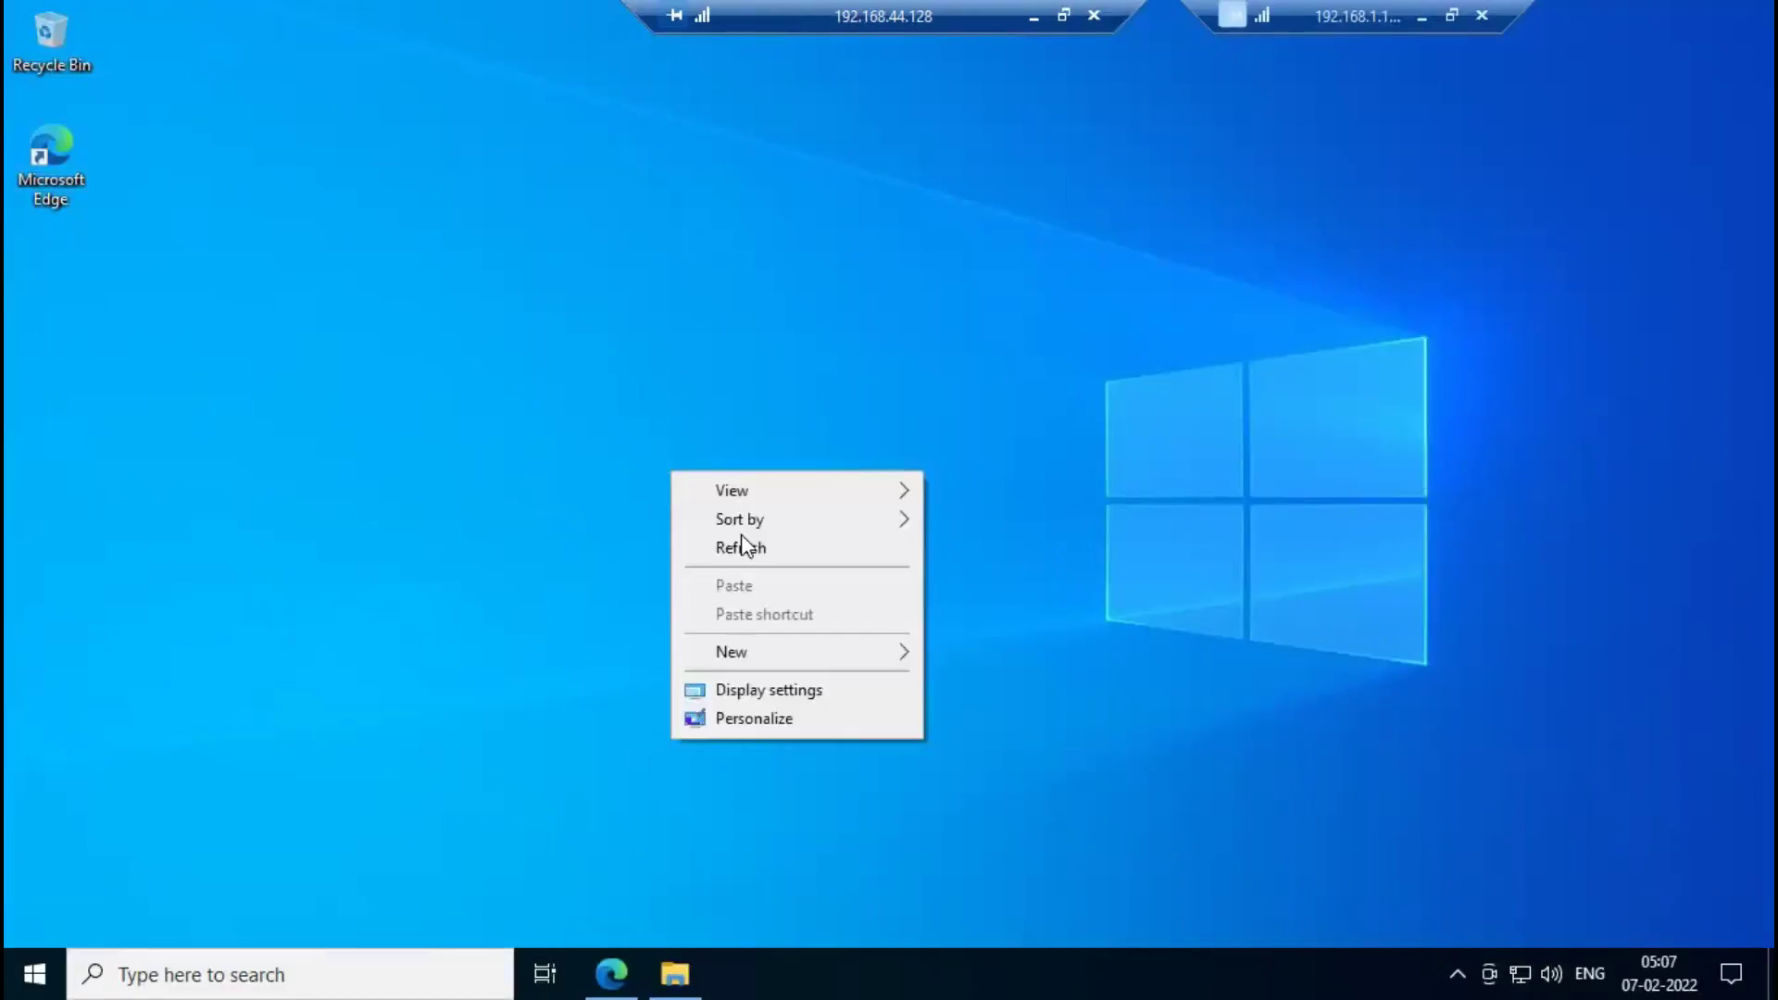
pyautogui.click(760, 553)
pyautogui.rightClick(702, 373)
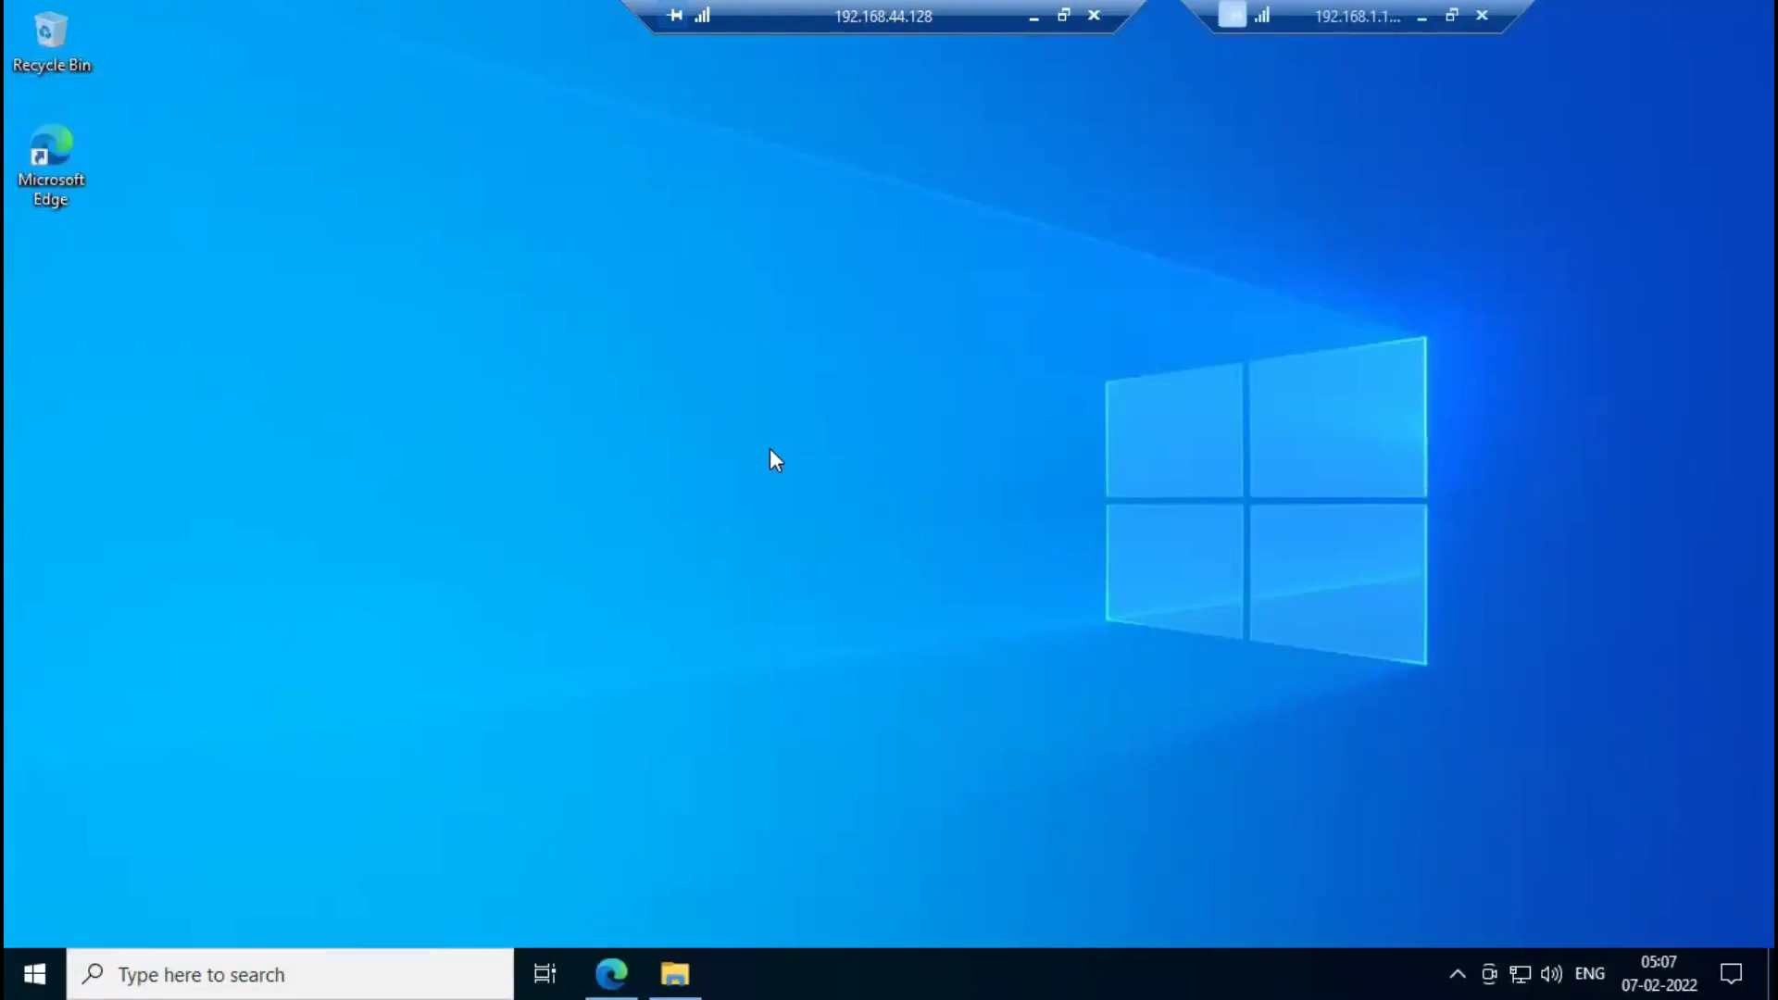
pyautogui.click(786, 450)
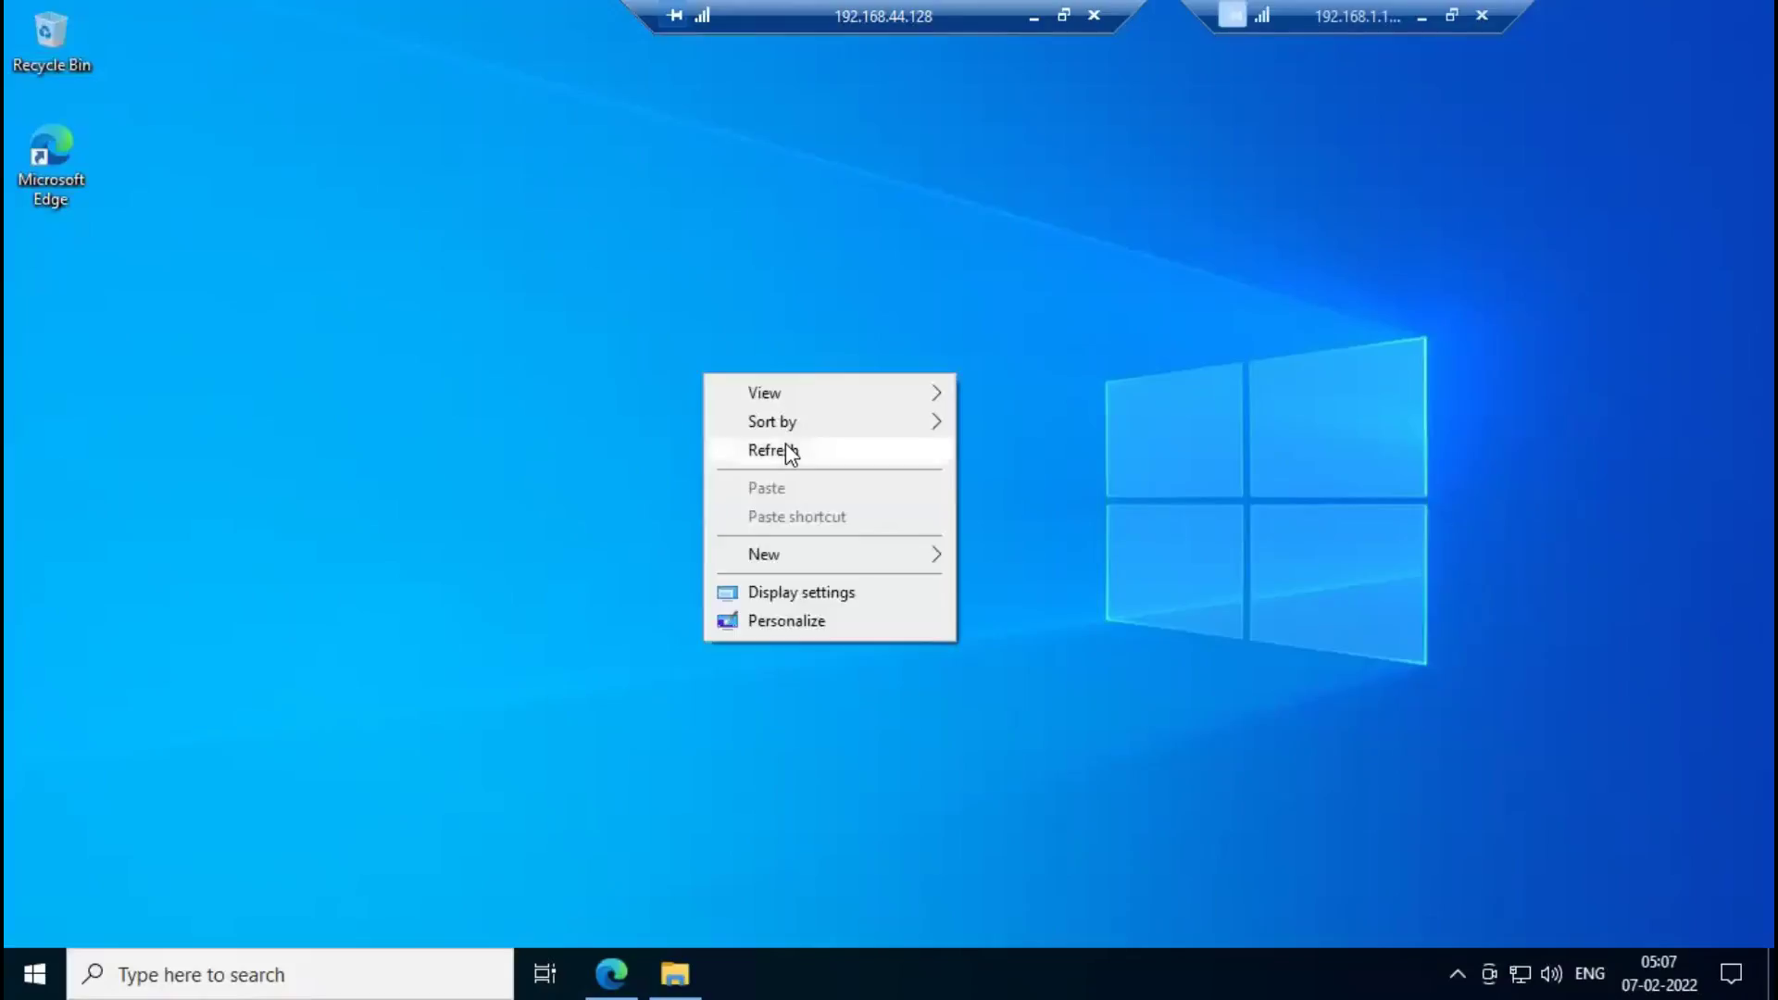
pyautogui.rightClick(1077, 954)
pyautogui.click(1144, 824)
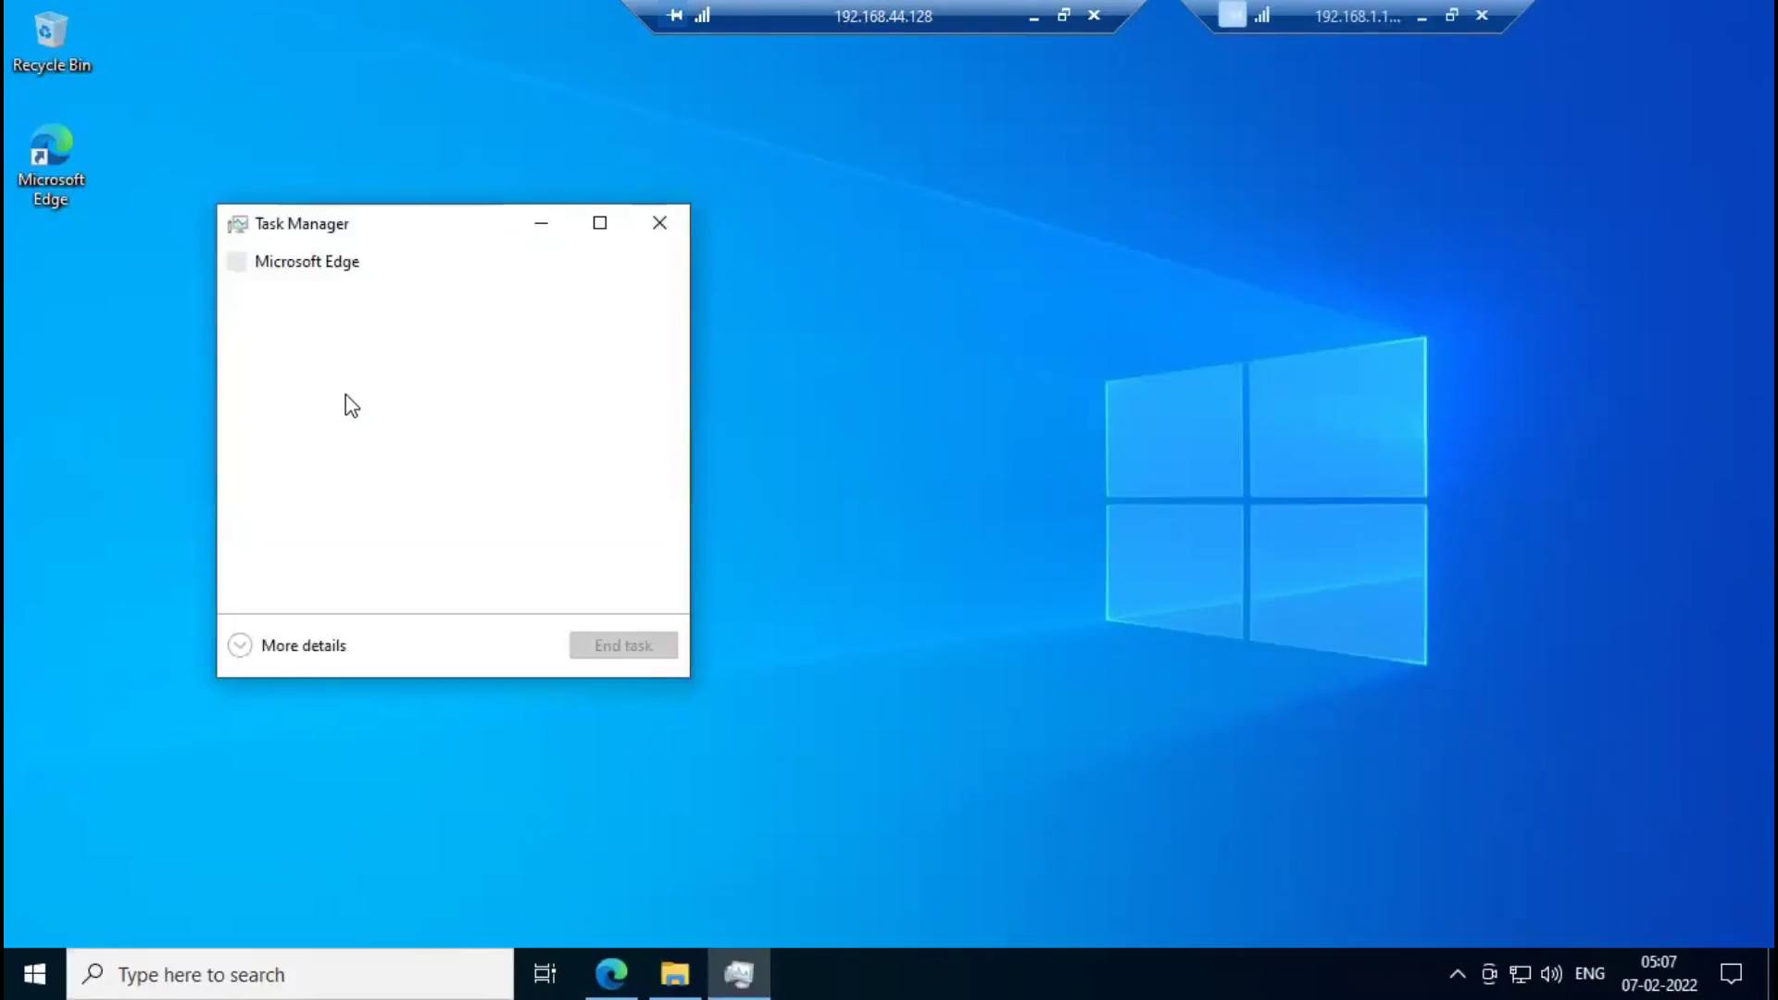
# Expand Task Manager, look through Performance and Services, and select INST.EXE on the Details tab.
pyautogui.click(246, 646)
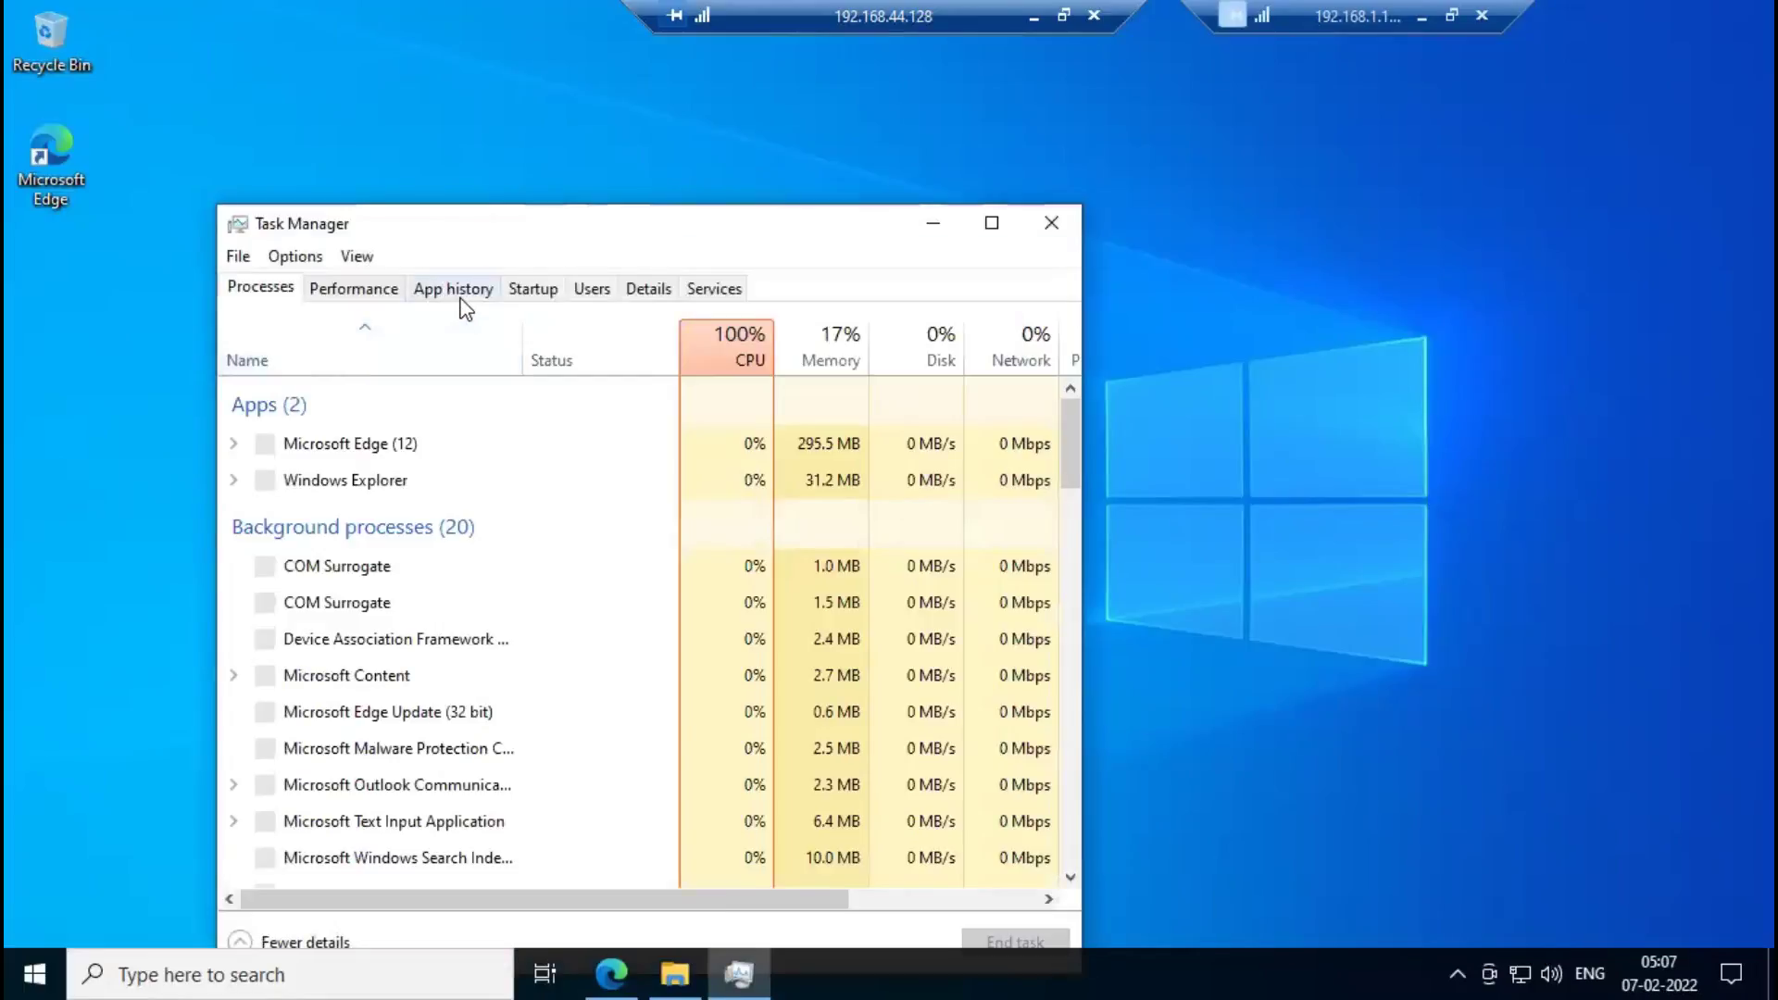
pyautogui.moveTo(702, 235); pyautogui.dragTo(750, 220)
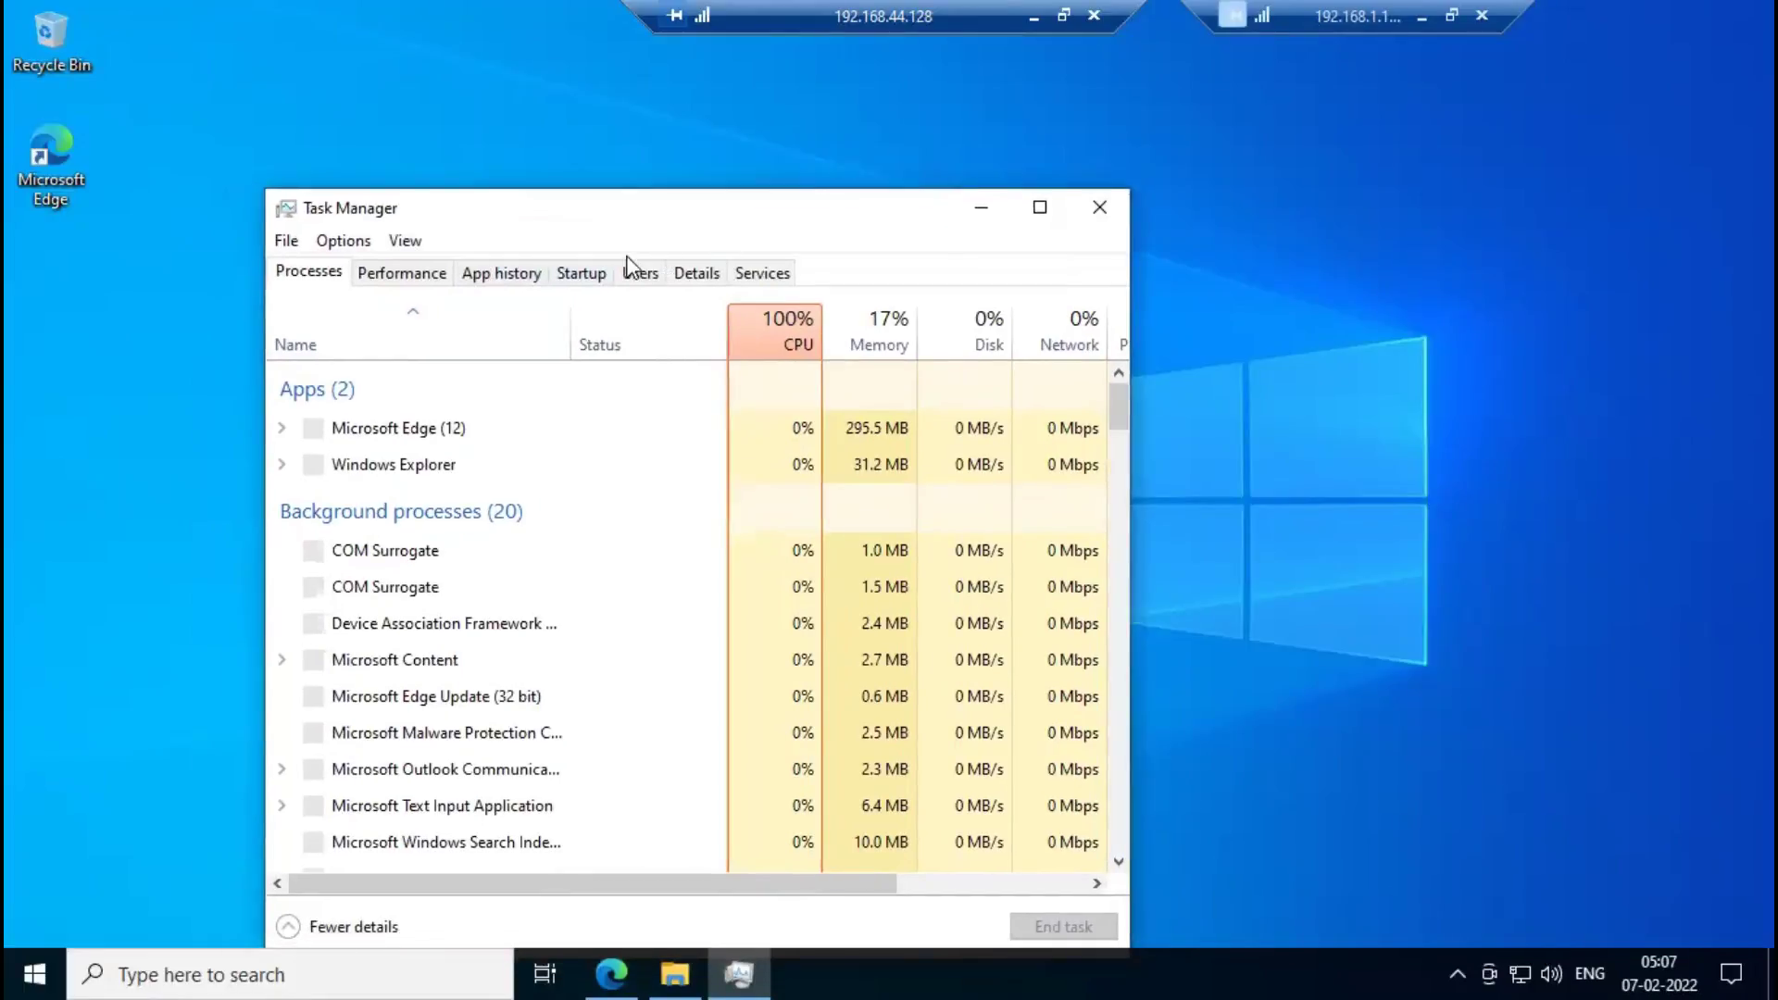
pyautogui.click(512, 198)
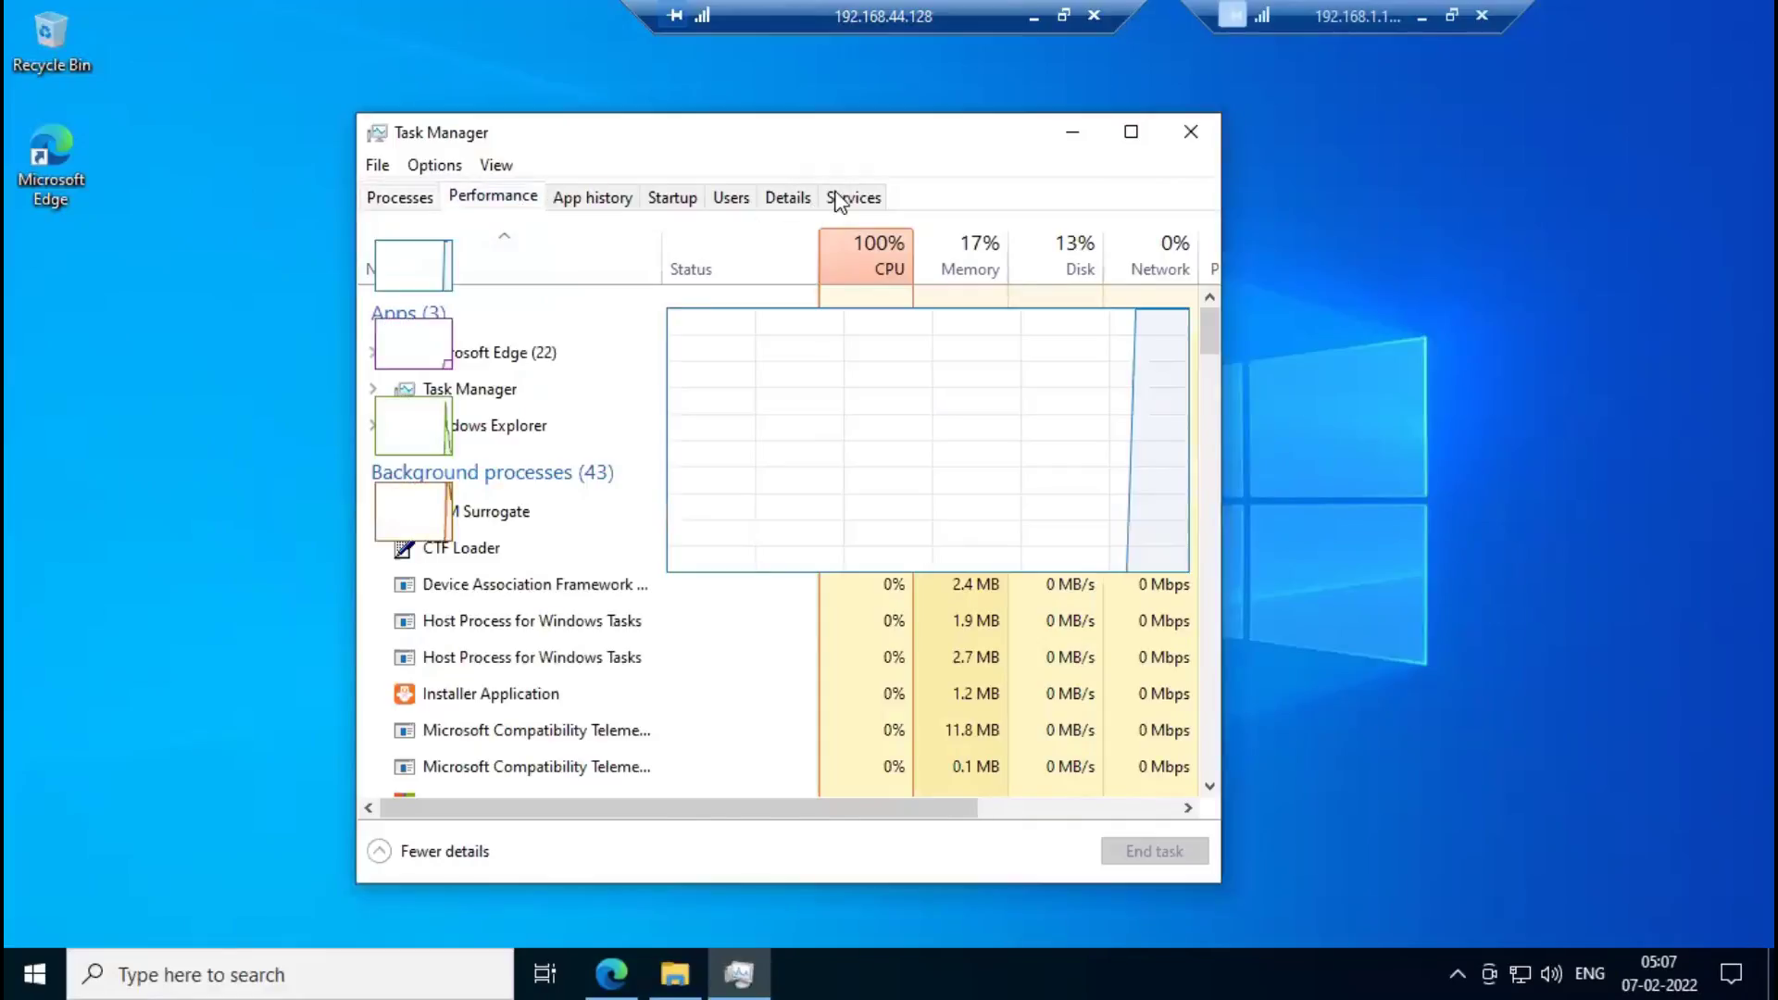
pyautogui.click(852, 196)
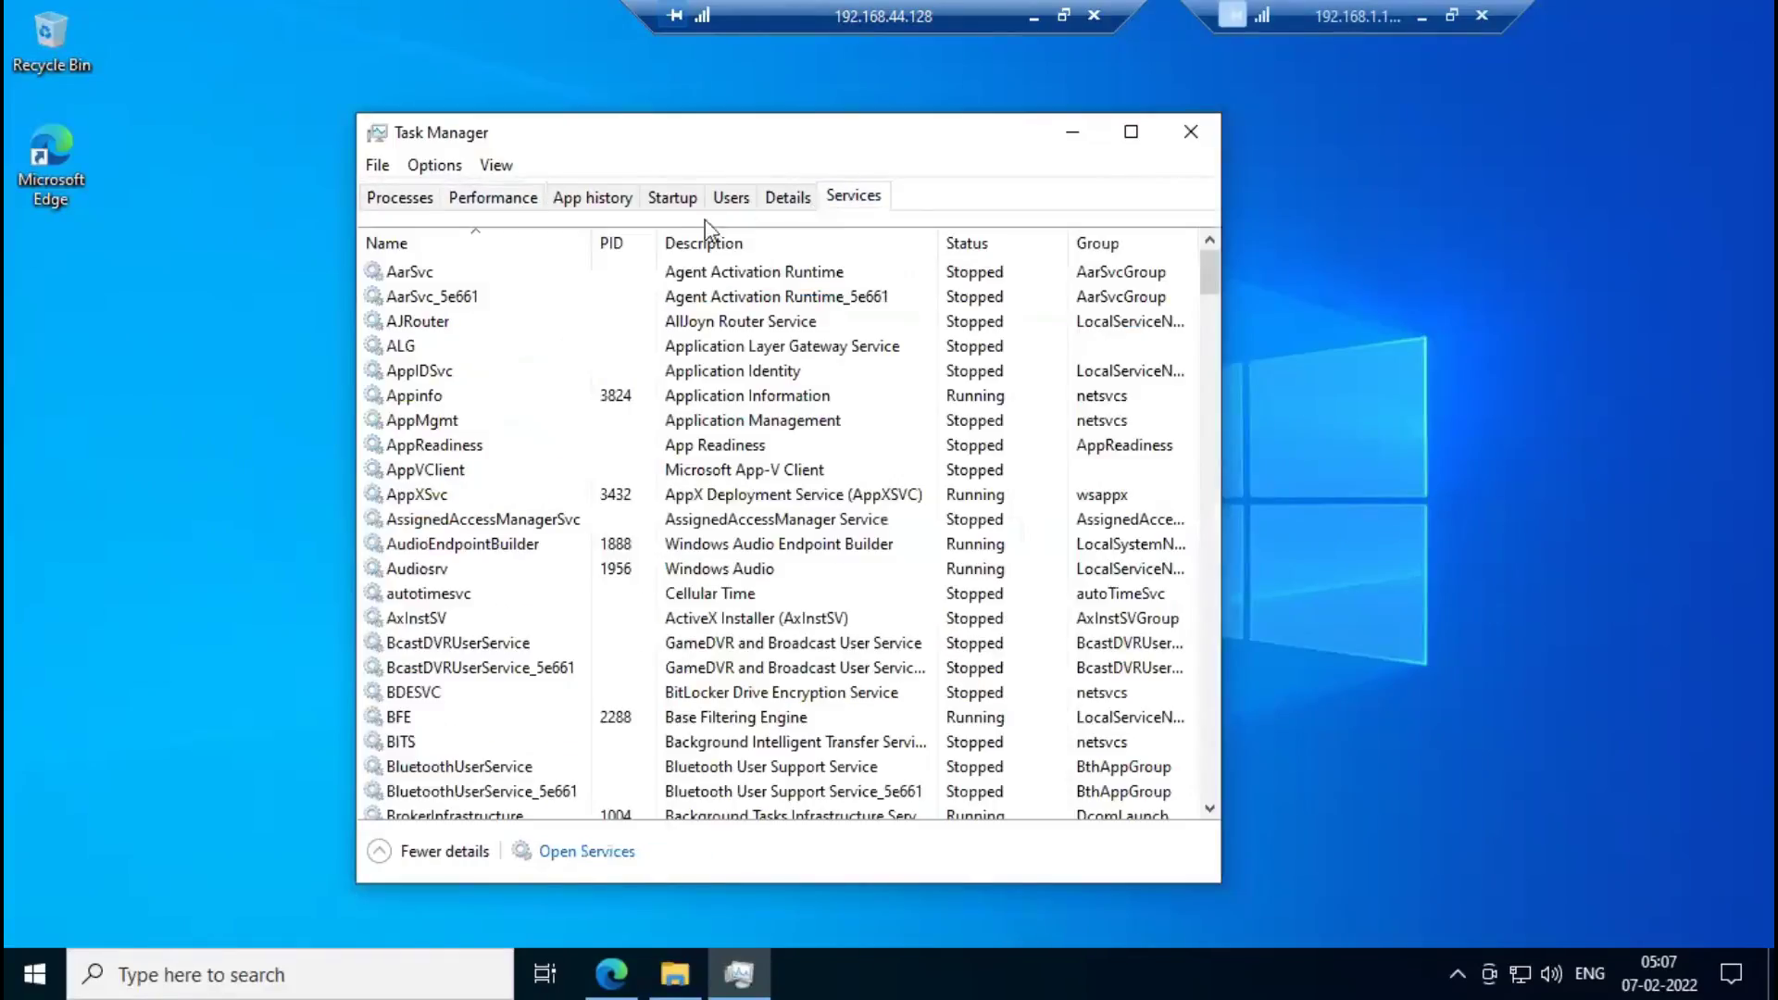
pyautogui.click(778, 198)
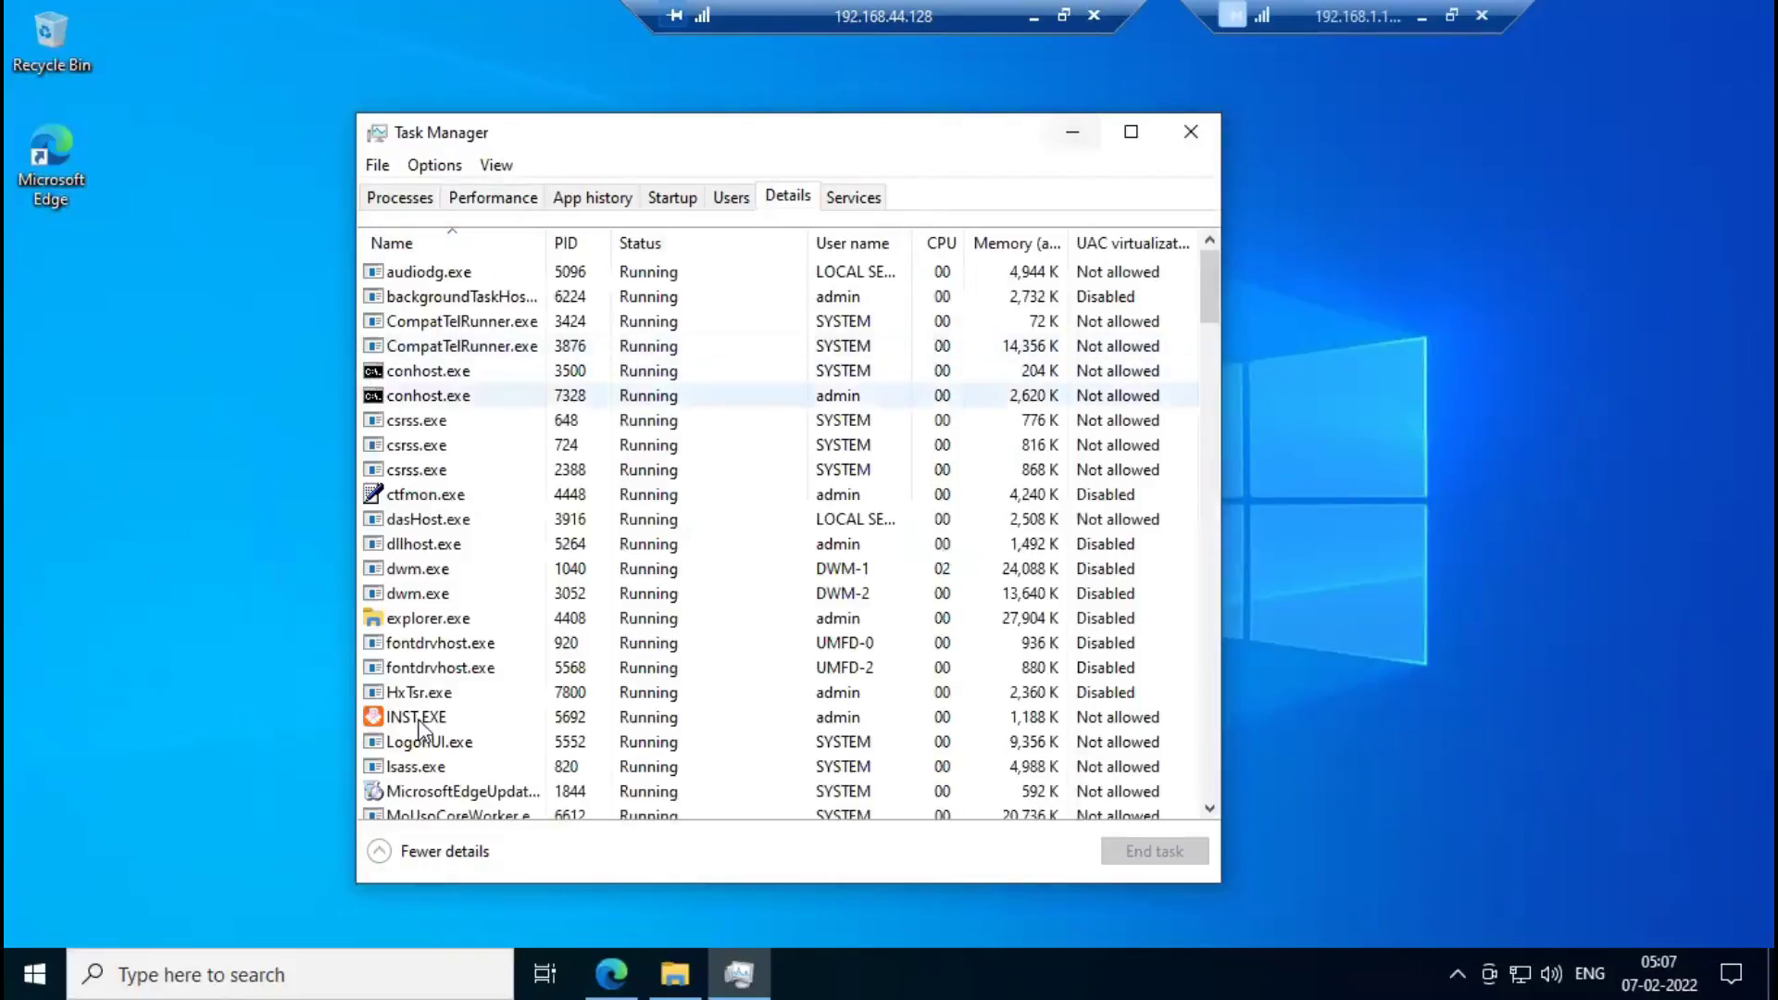
pyautogui.click(419, 720)
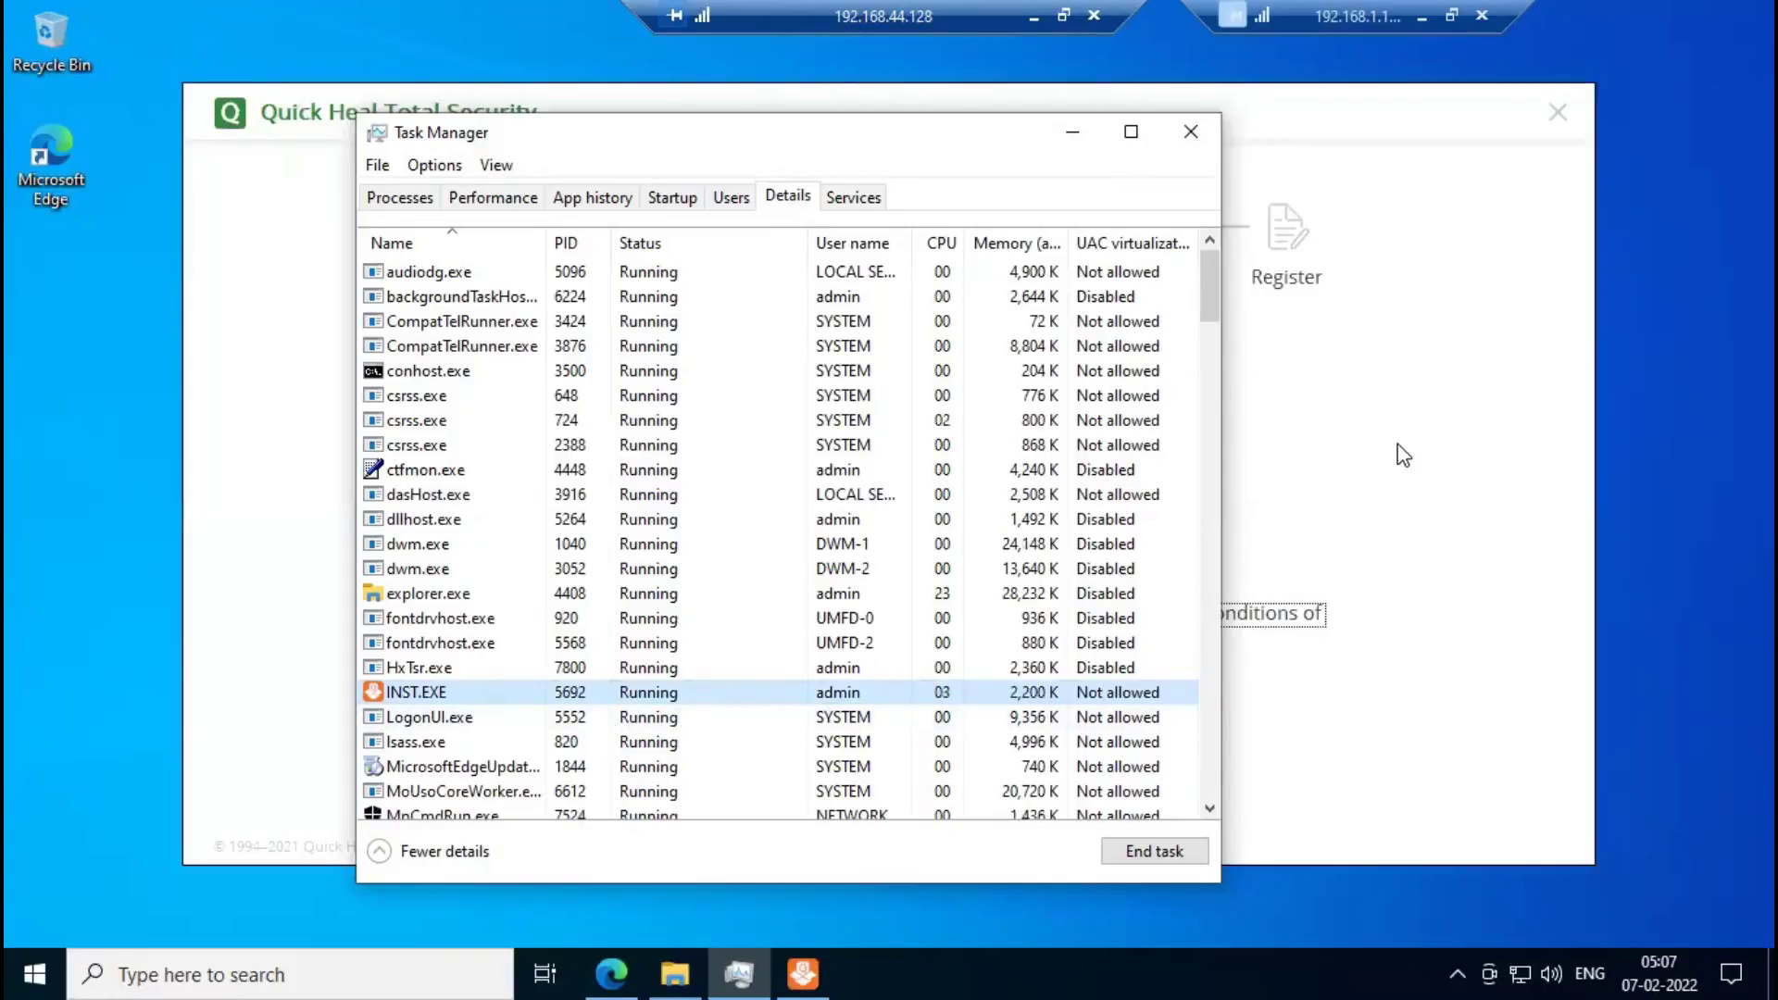
# Minimize Task Manager, accept the EULA and privacy policy, and choose Let's Start.
pyautogui.click(1074, 139)
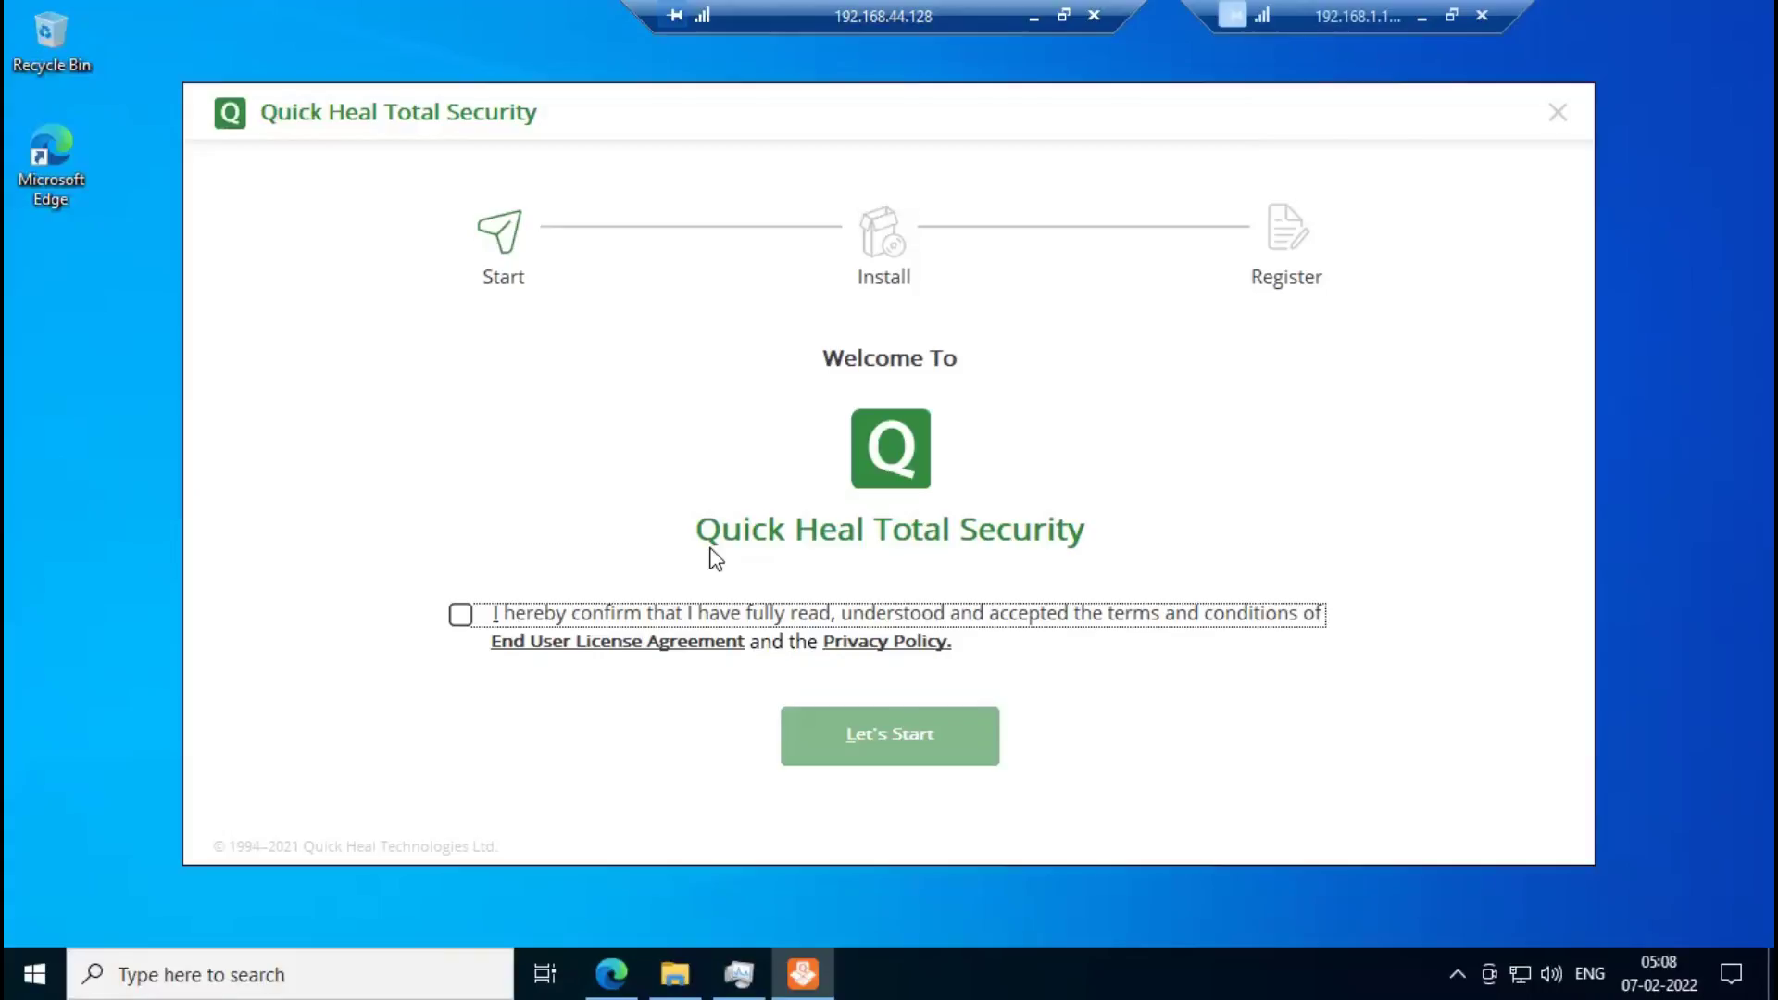
pyautogui.click(461, 616)
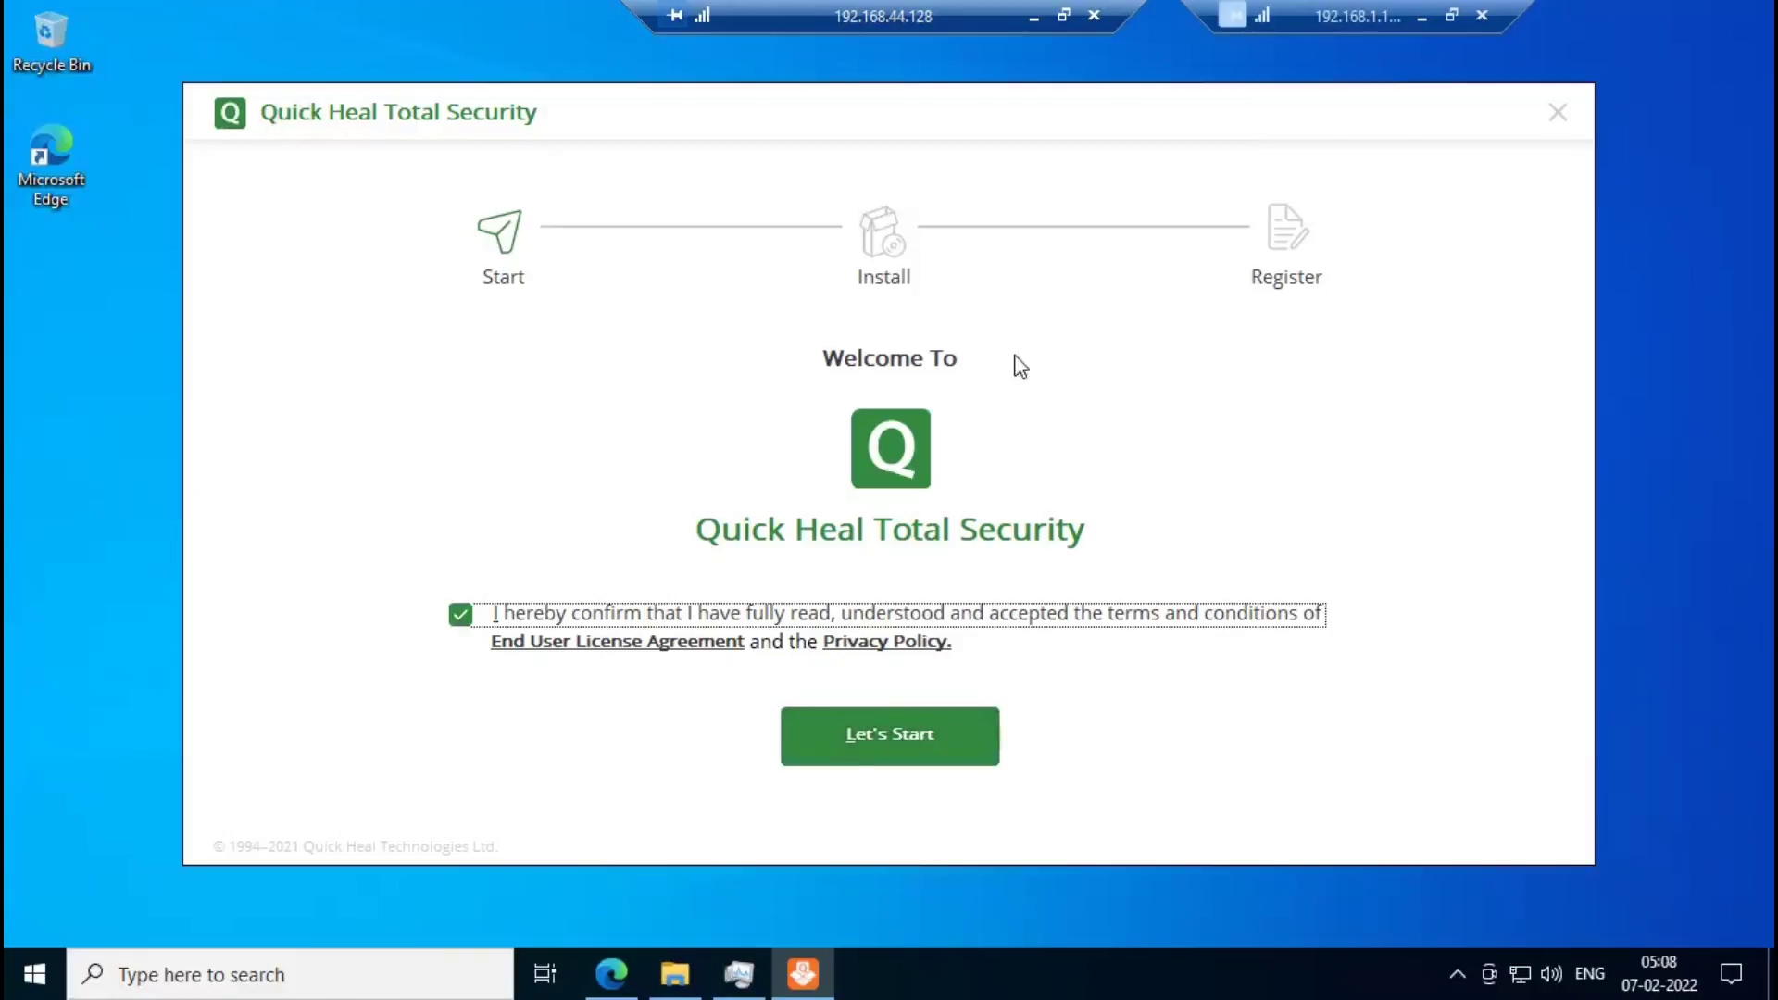
pyautogui.click(930, 758)
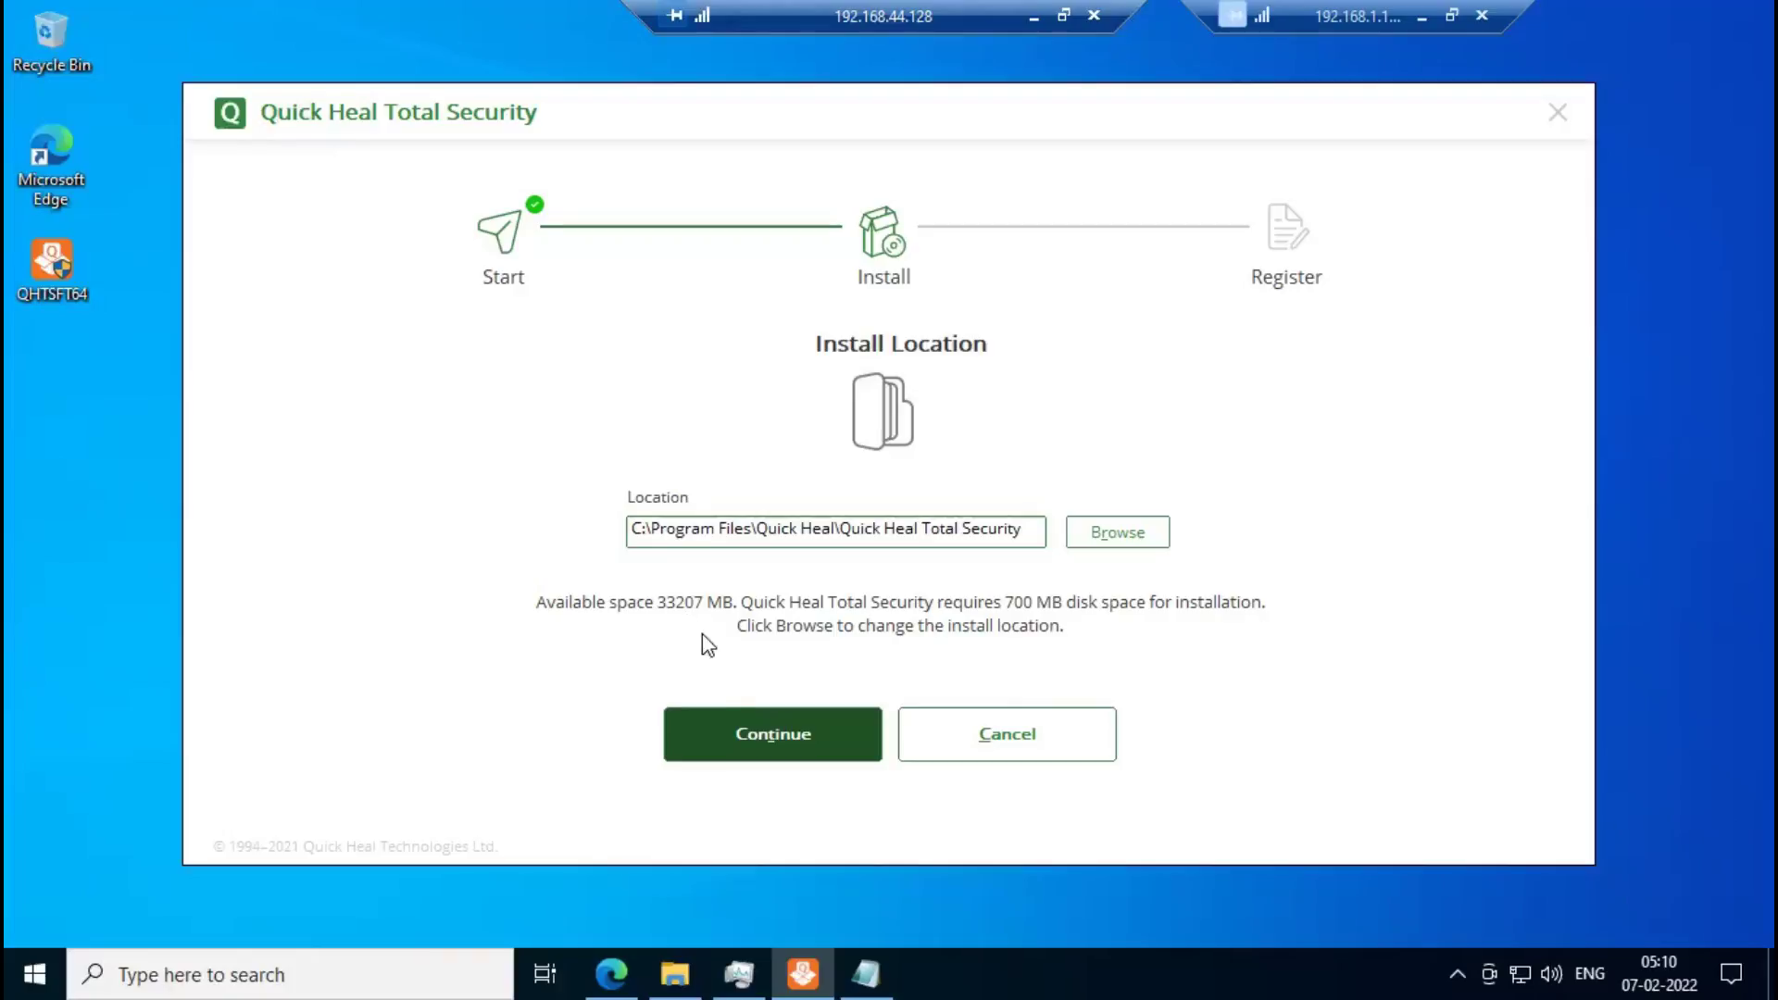
# Continue with the default C:\Program Files\Quick Heal\Quick Heal Total Security install path.
pyautogui.click(767, 724)
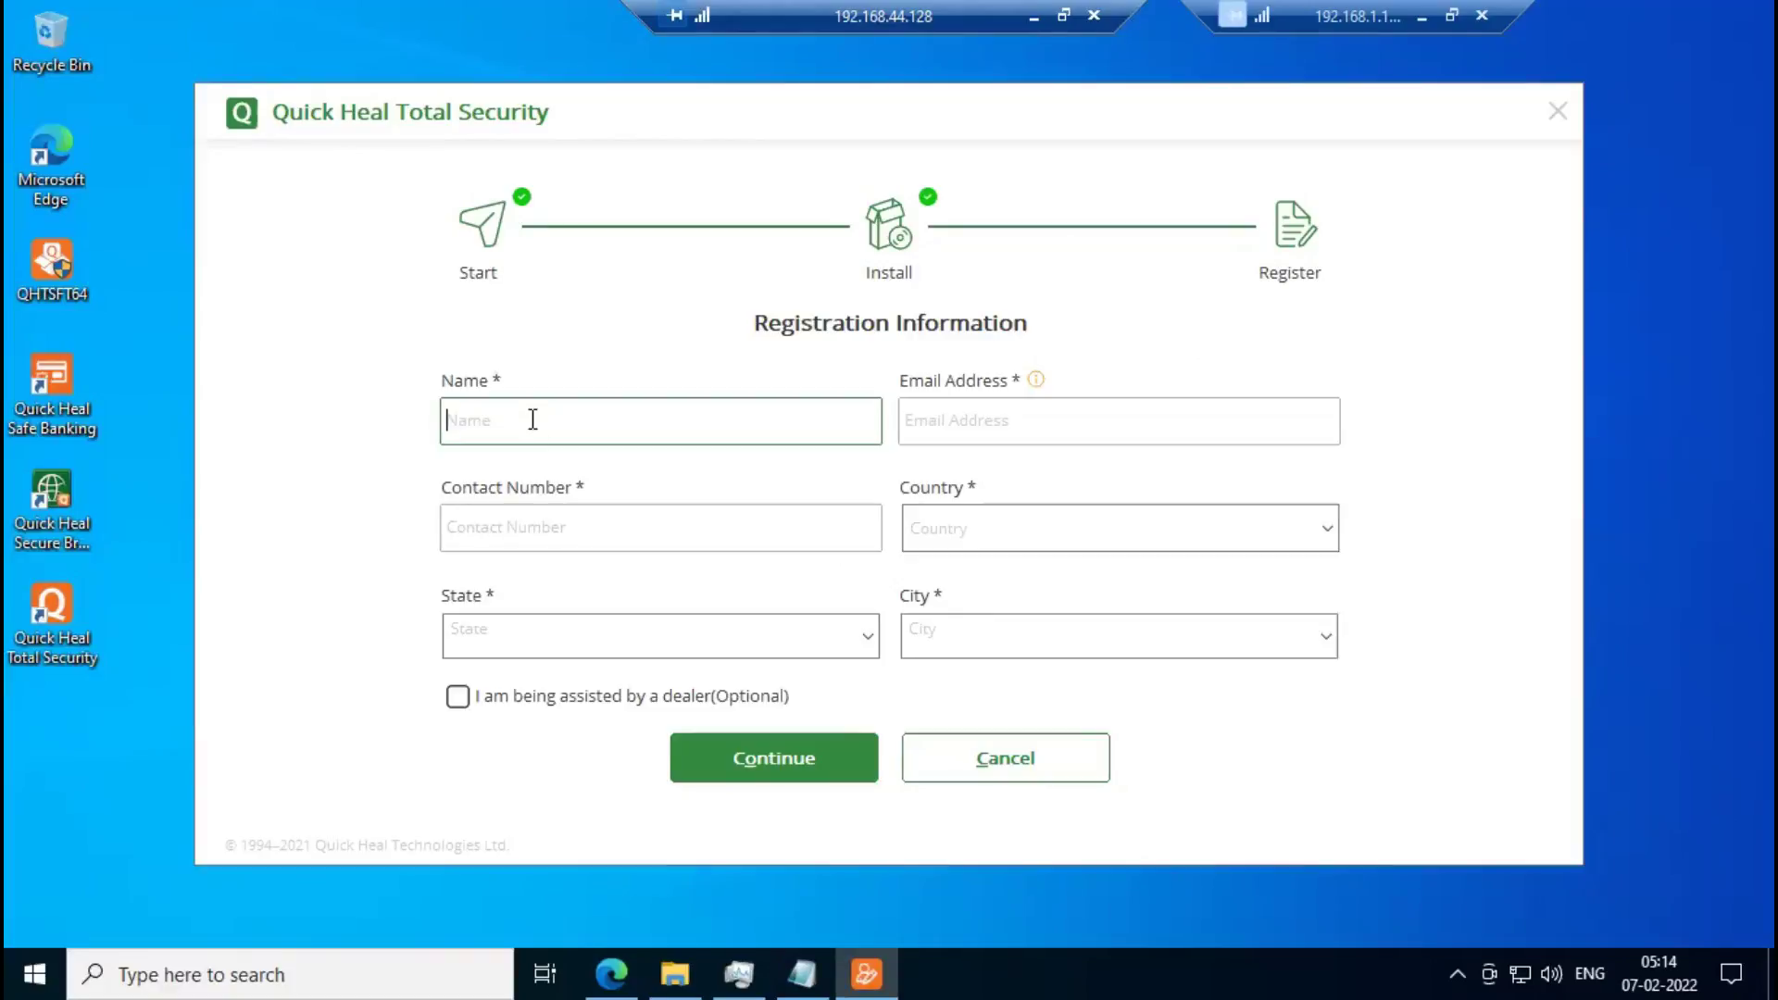
# Enter the registrant's name and paste the e-mail address copied from Notepad.
pyautogui.write('Ajay')
pyautogui.press('Tab')
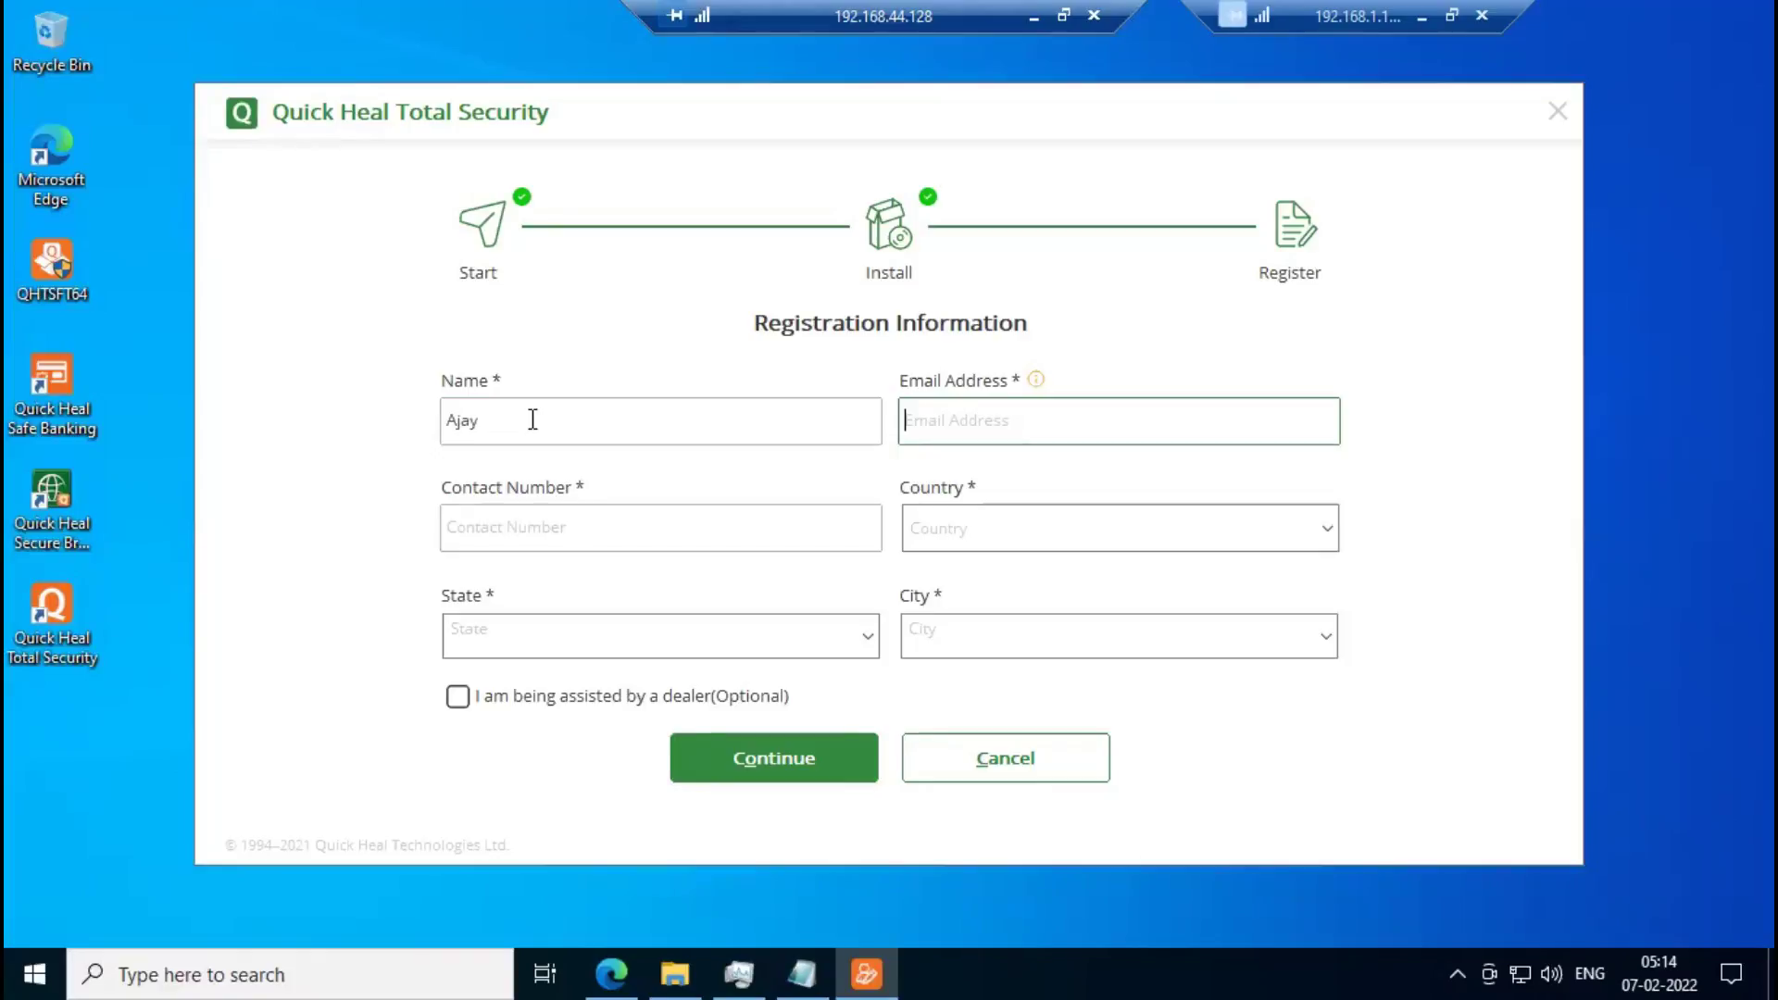
pyautogui.click(791, 964)
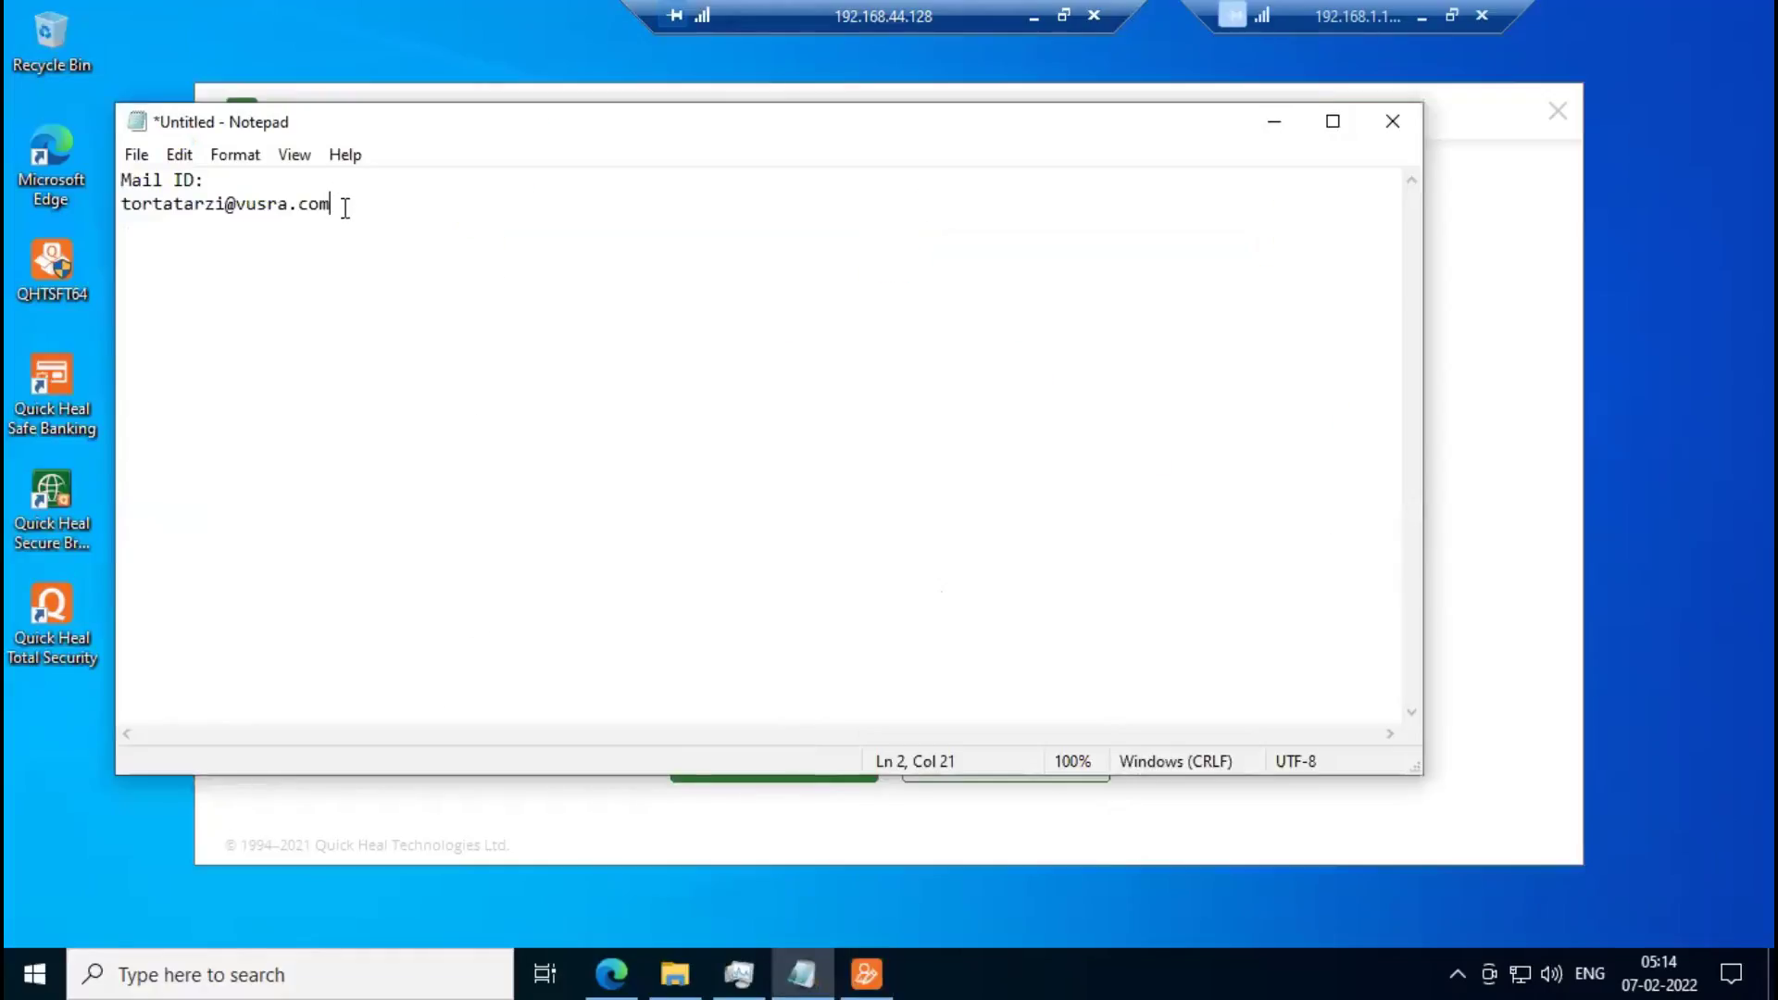
pyautogui.moveTo(332, 204); pyautogui.dragTo(118, 214)
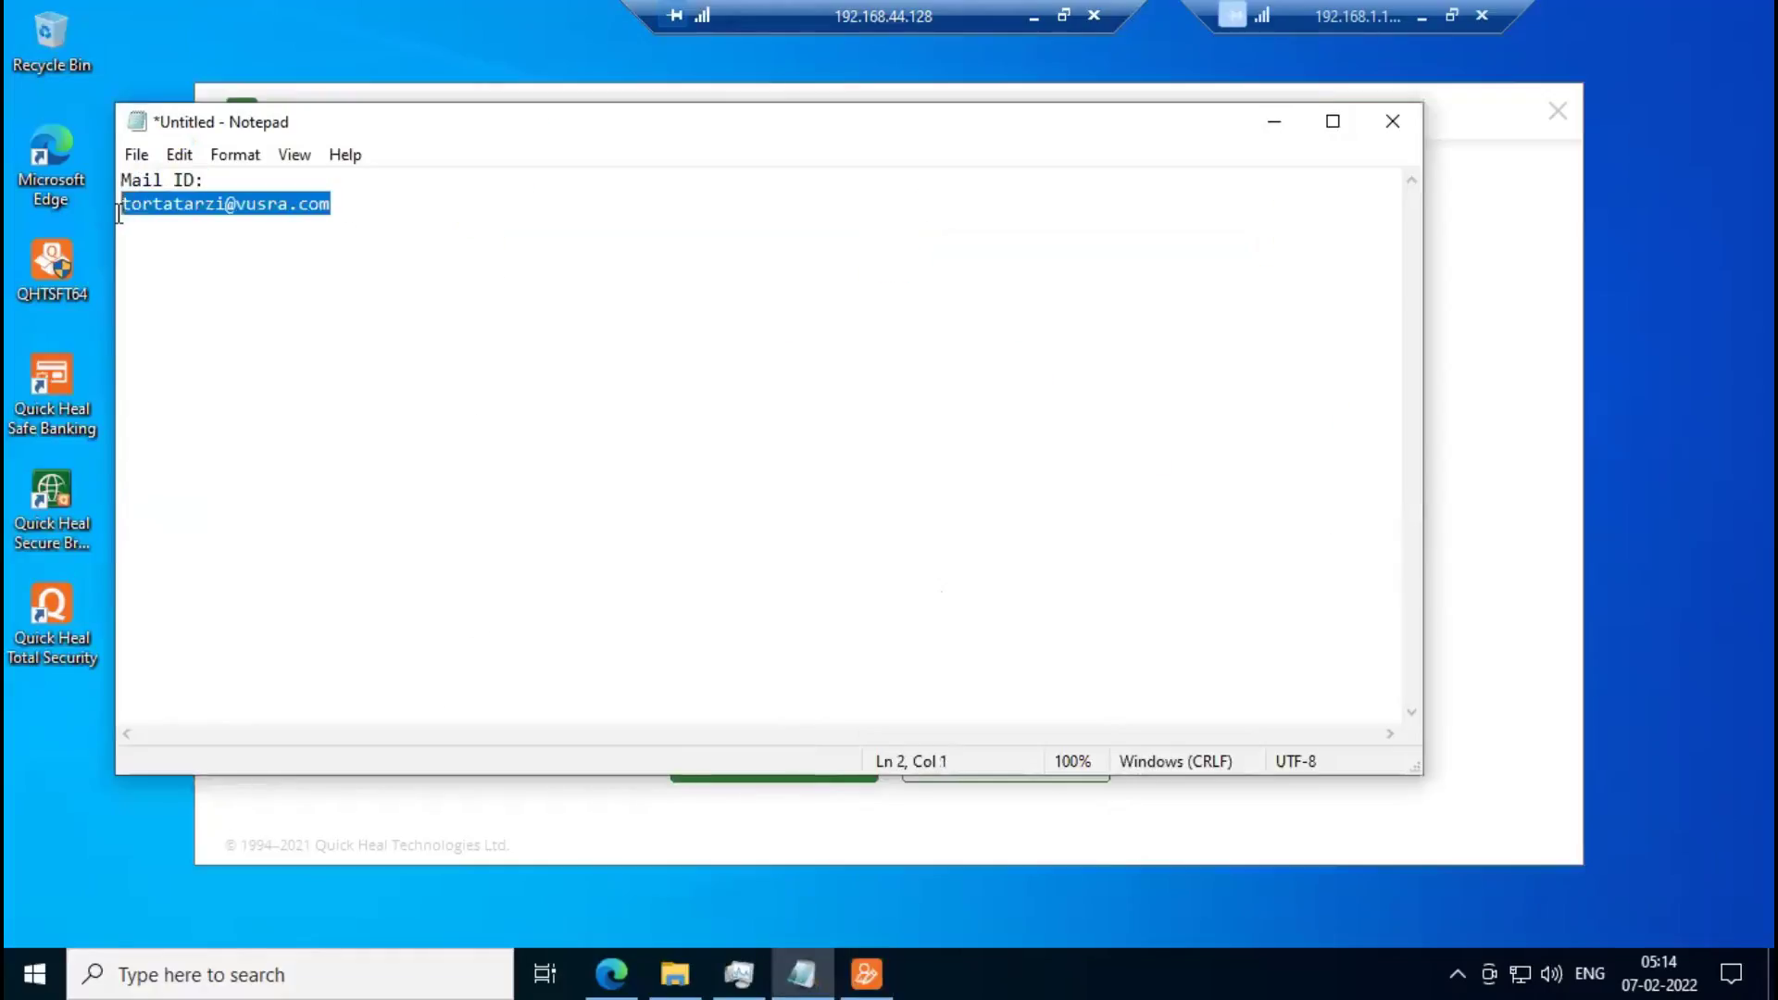
pyautogui.click(1274, 123)
pyautogui.hotkey('ctrl', 'v')
pyautogui.click(702, 528)
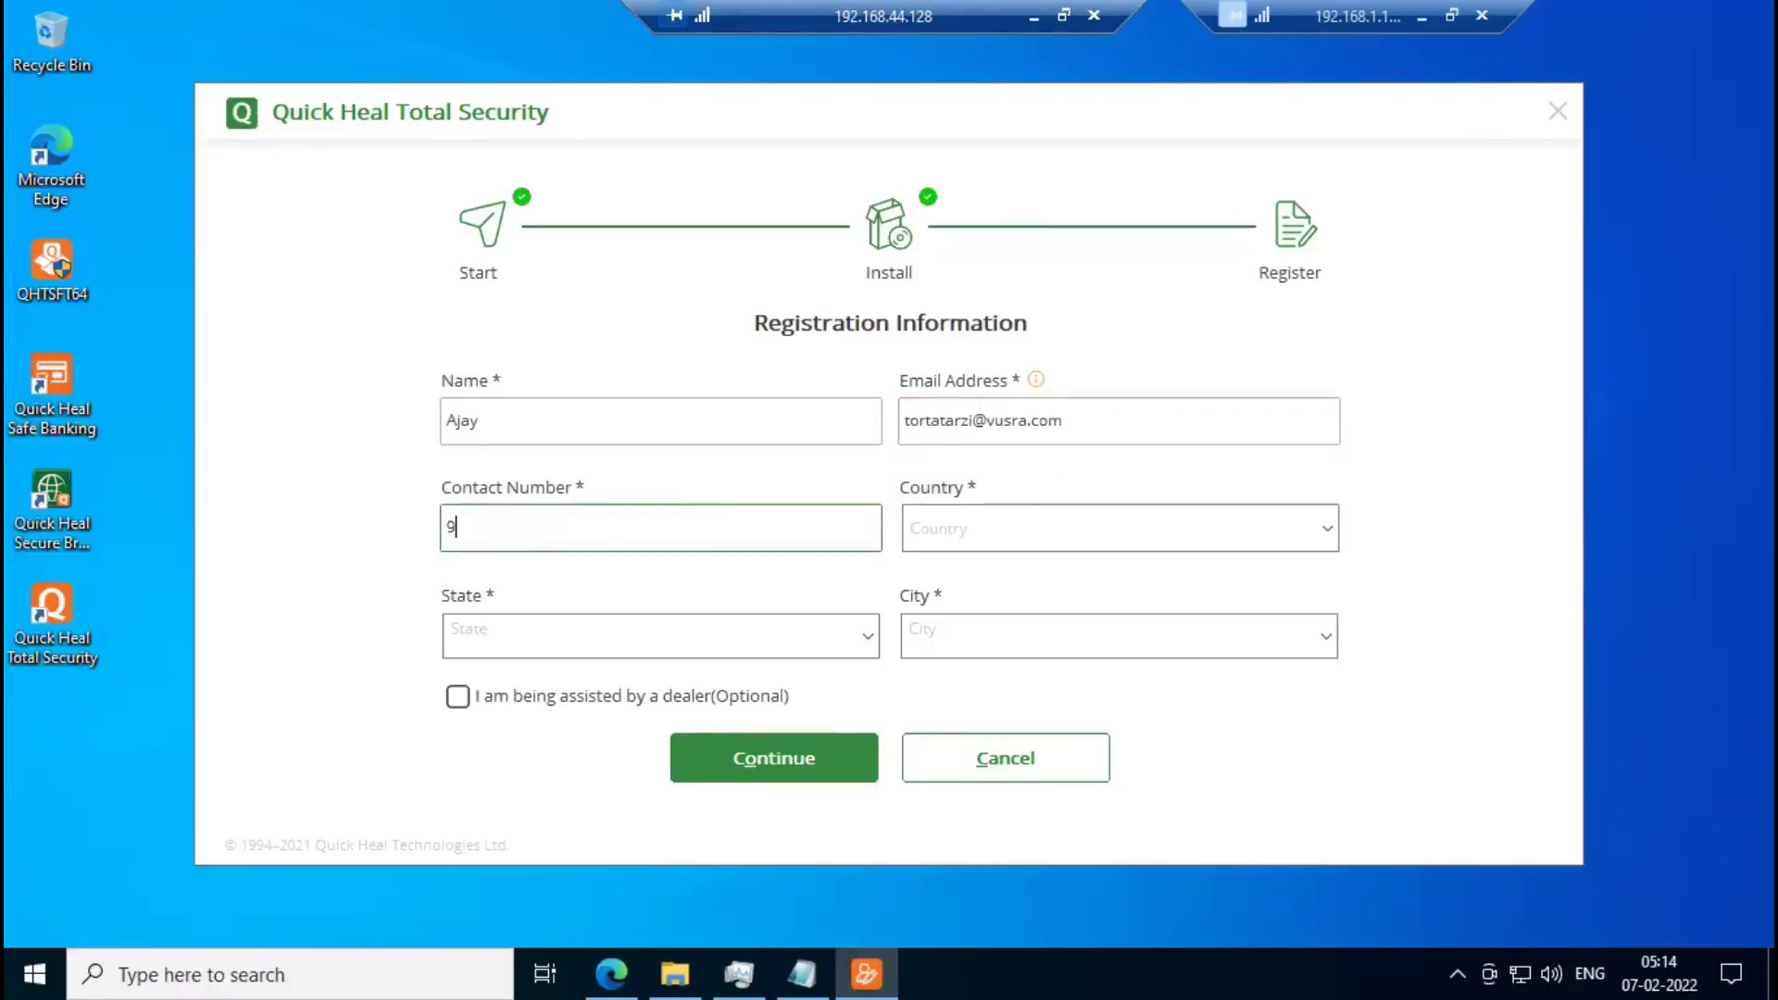
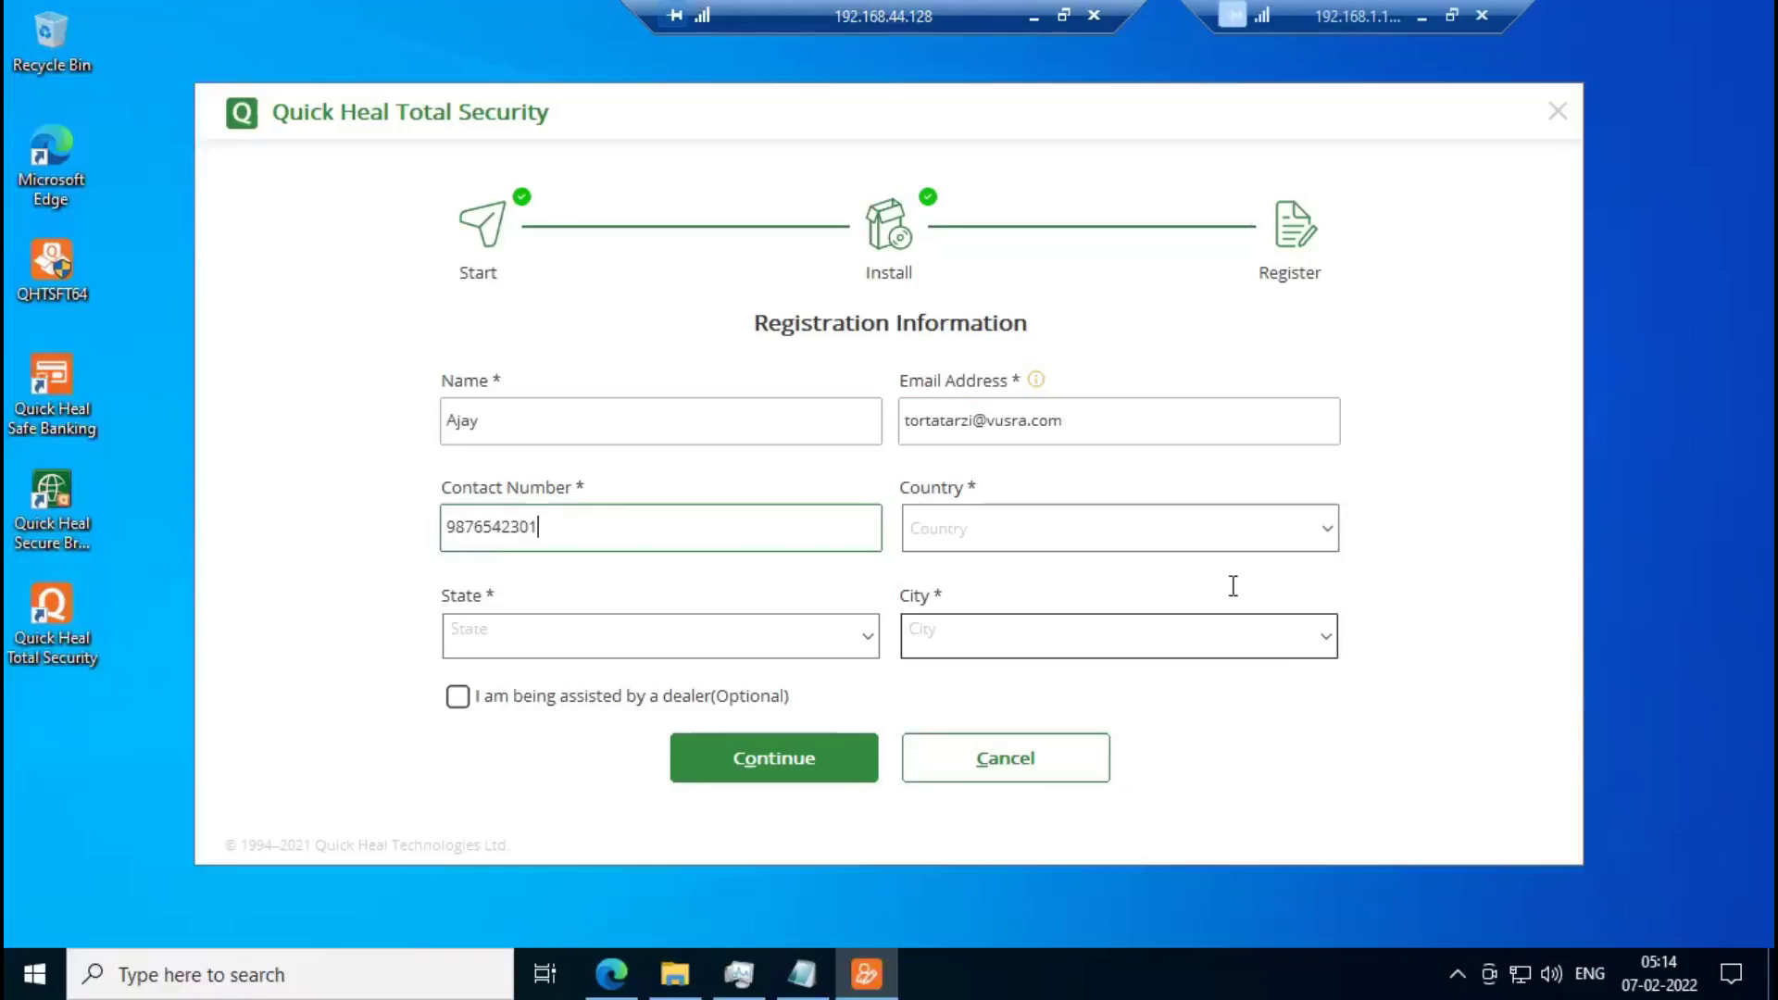
# Enter the contact number and select India as the country.
pyautogui.click(1107, 526)
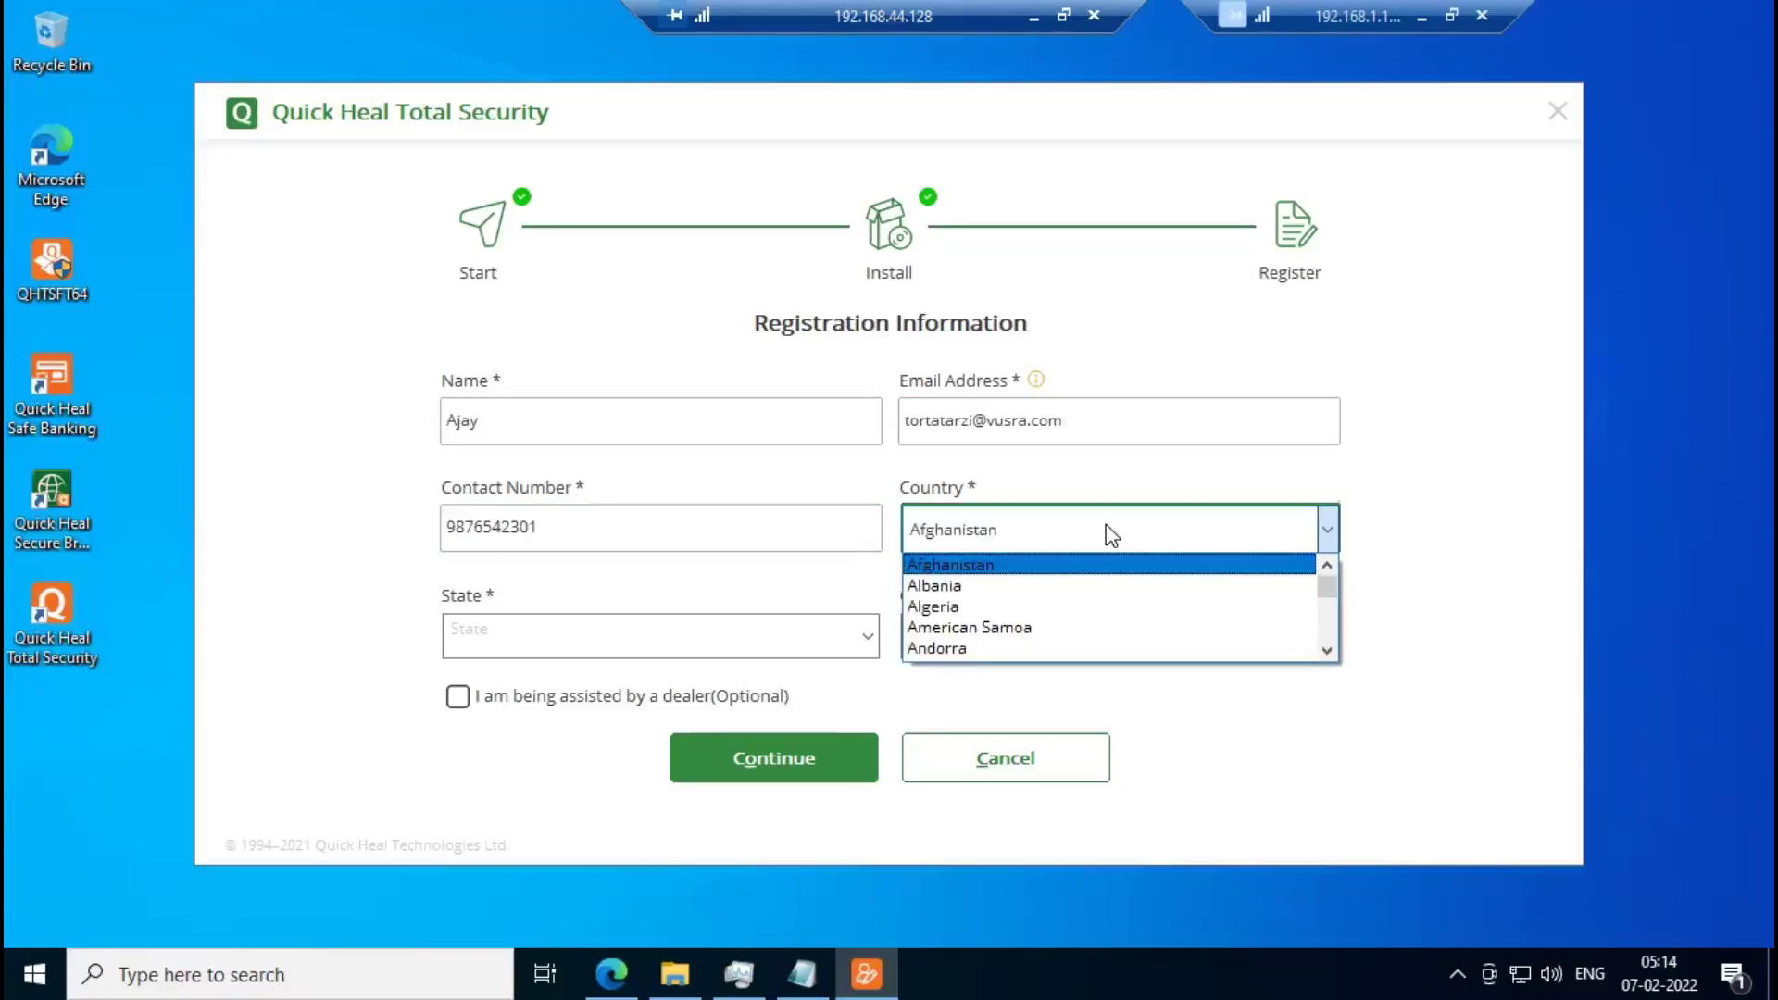
pyautogui.write('india')
pyautogui.press('Return')
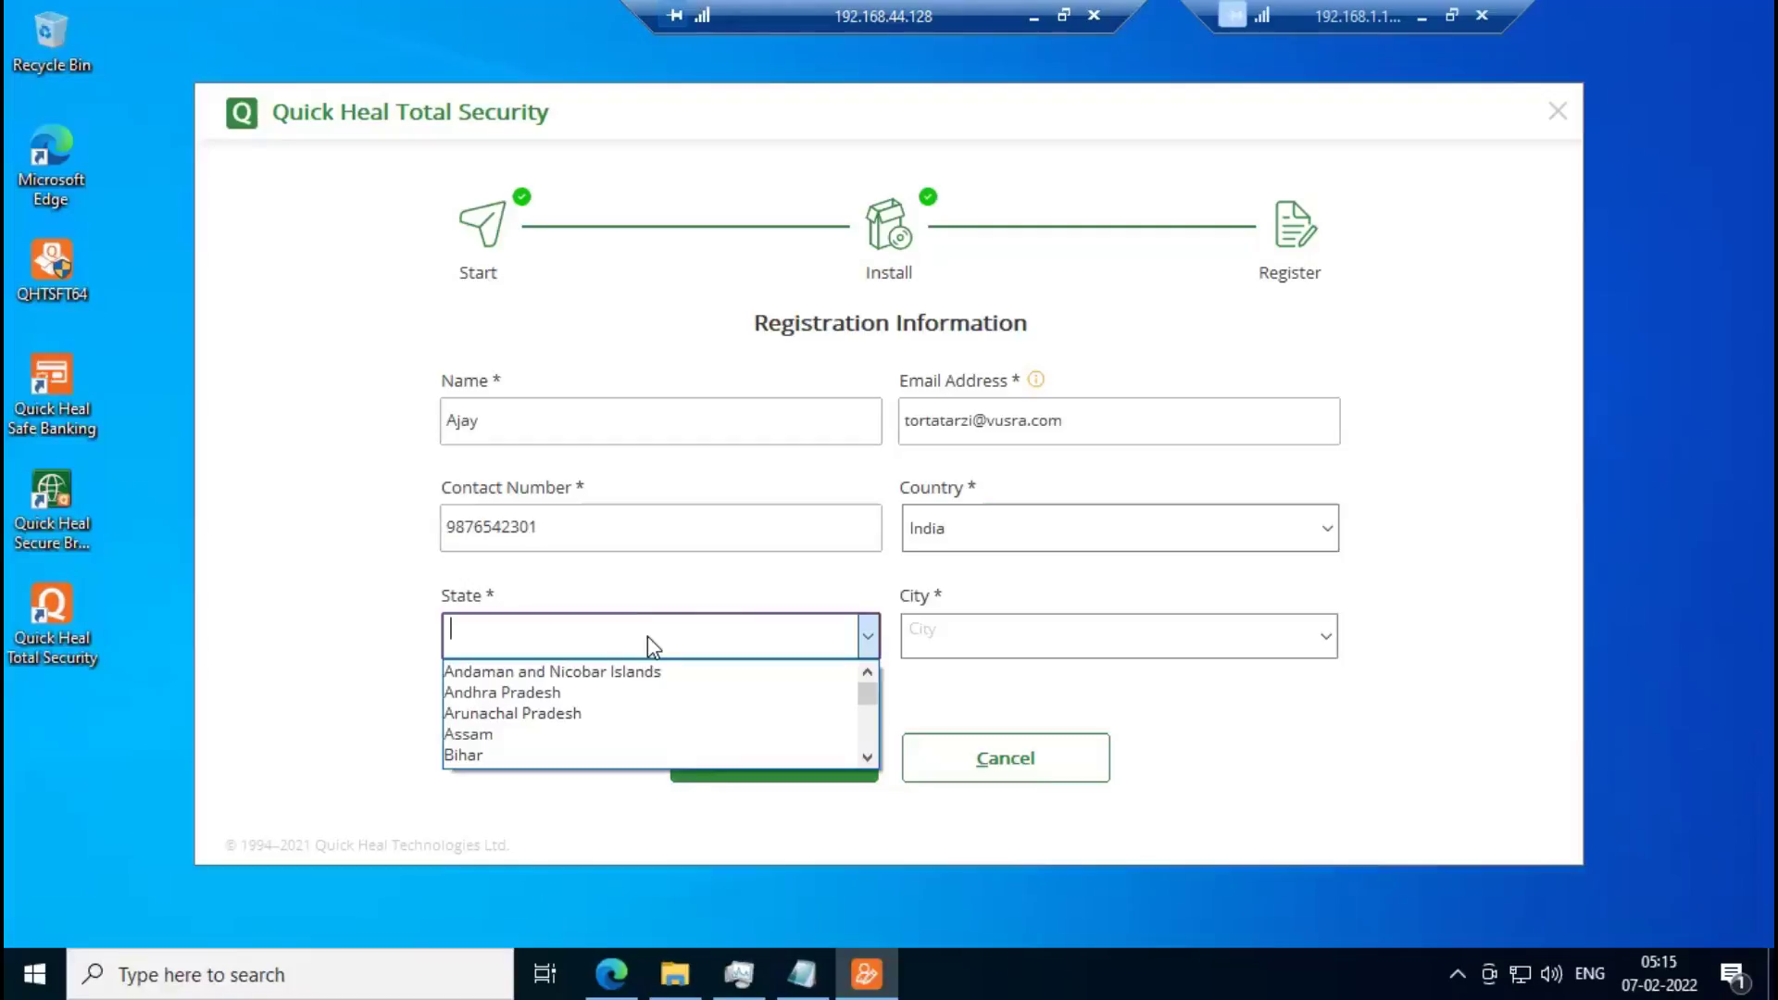
# Select Kerala as state, Ancharakandy as city, and tick the dealer-assisted checkbox.
pyautogui.write('kera')
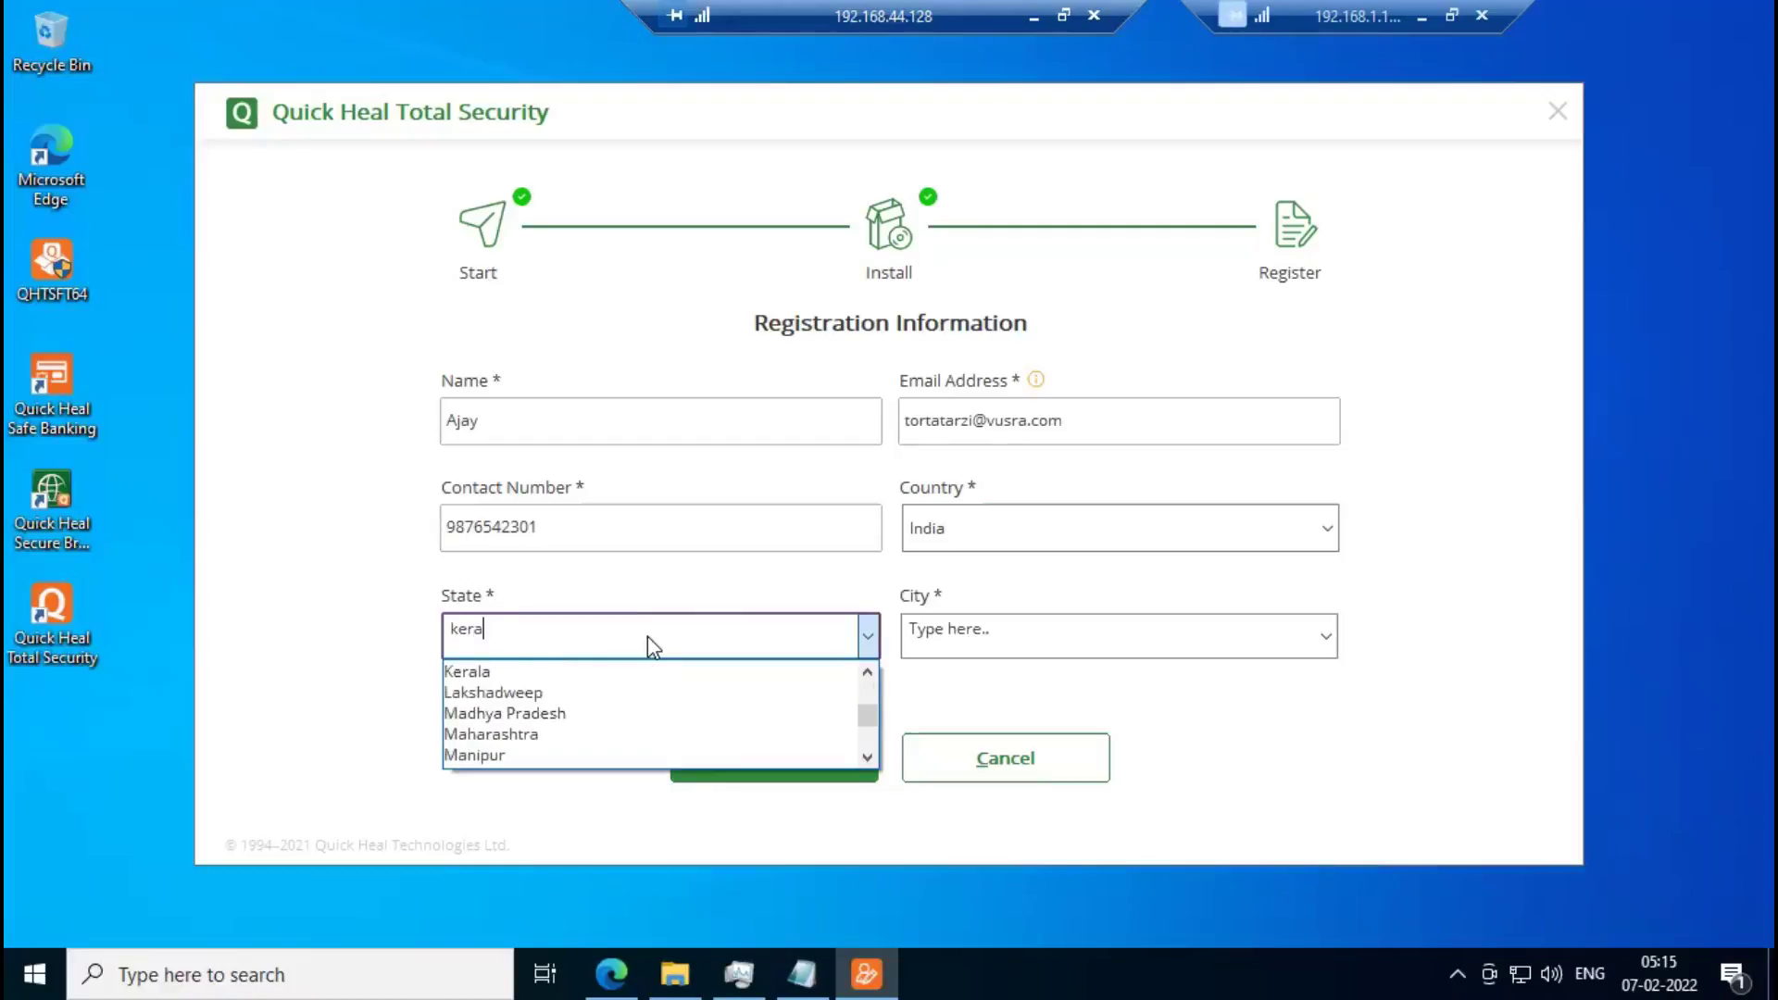
pyautogui.click(512, 671)
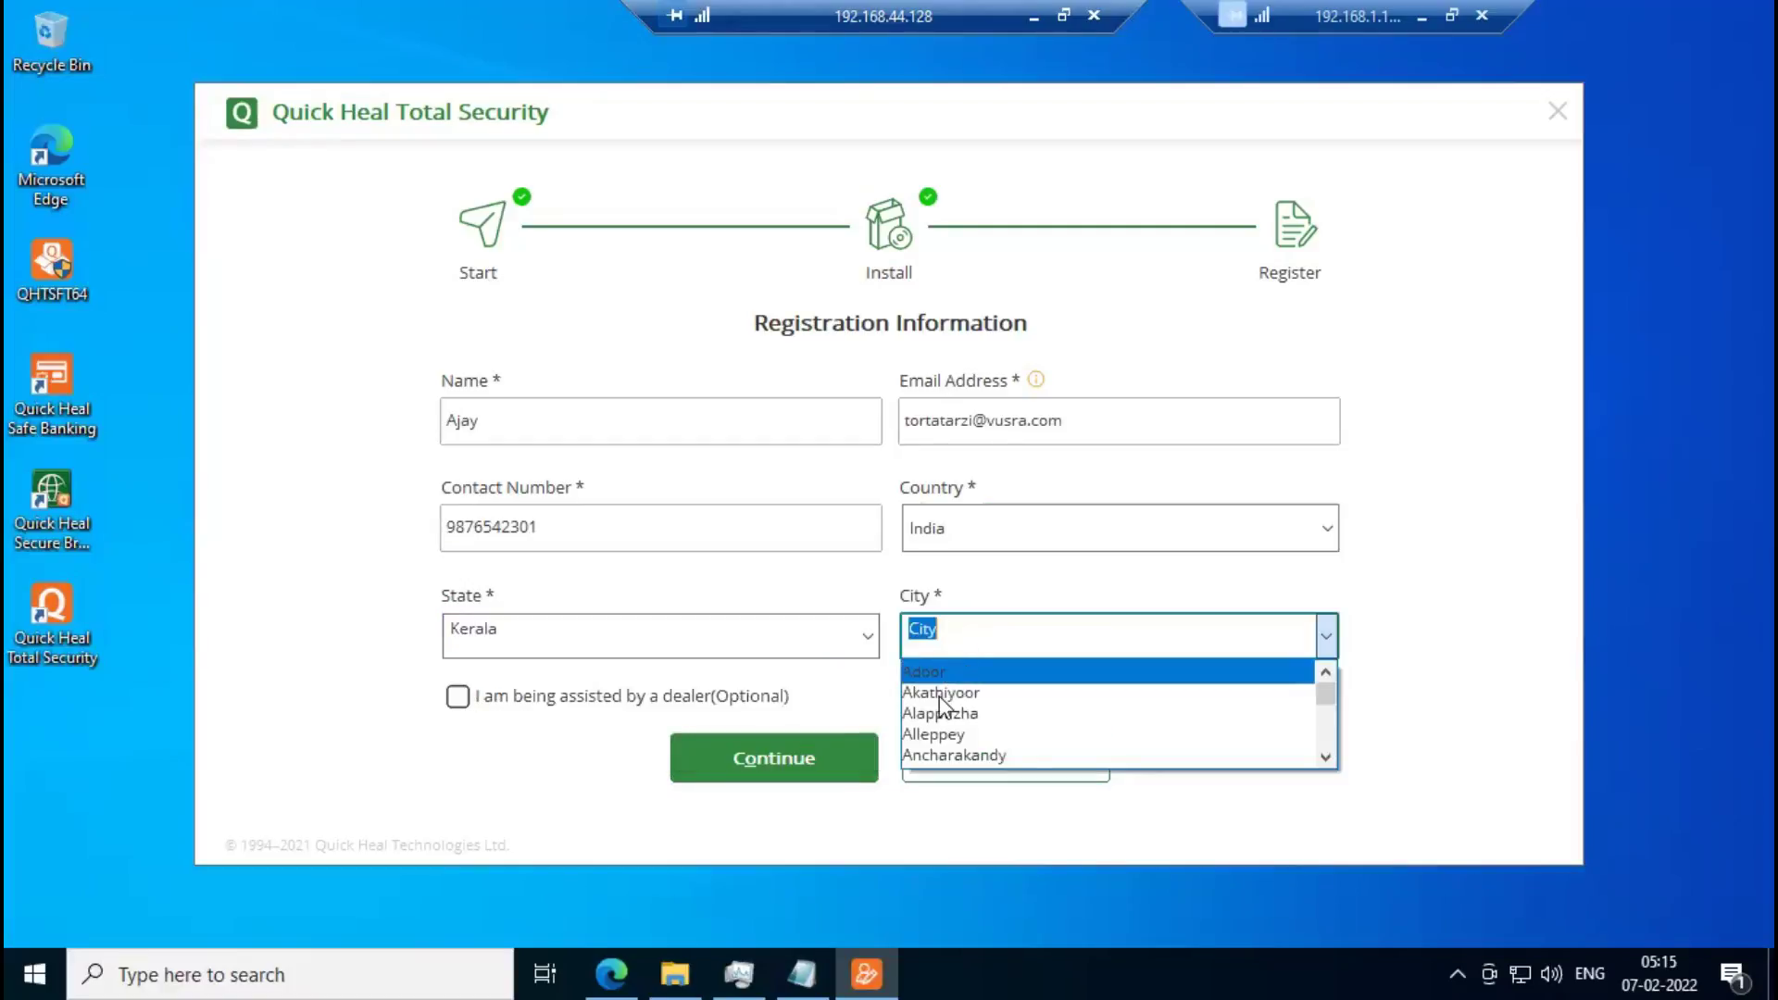
pyautogui.click(991, 754)
pyautogui.click(458, 697)
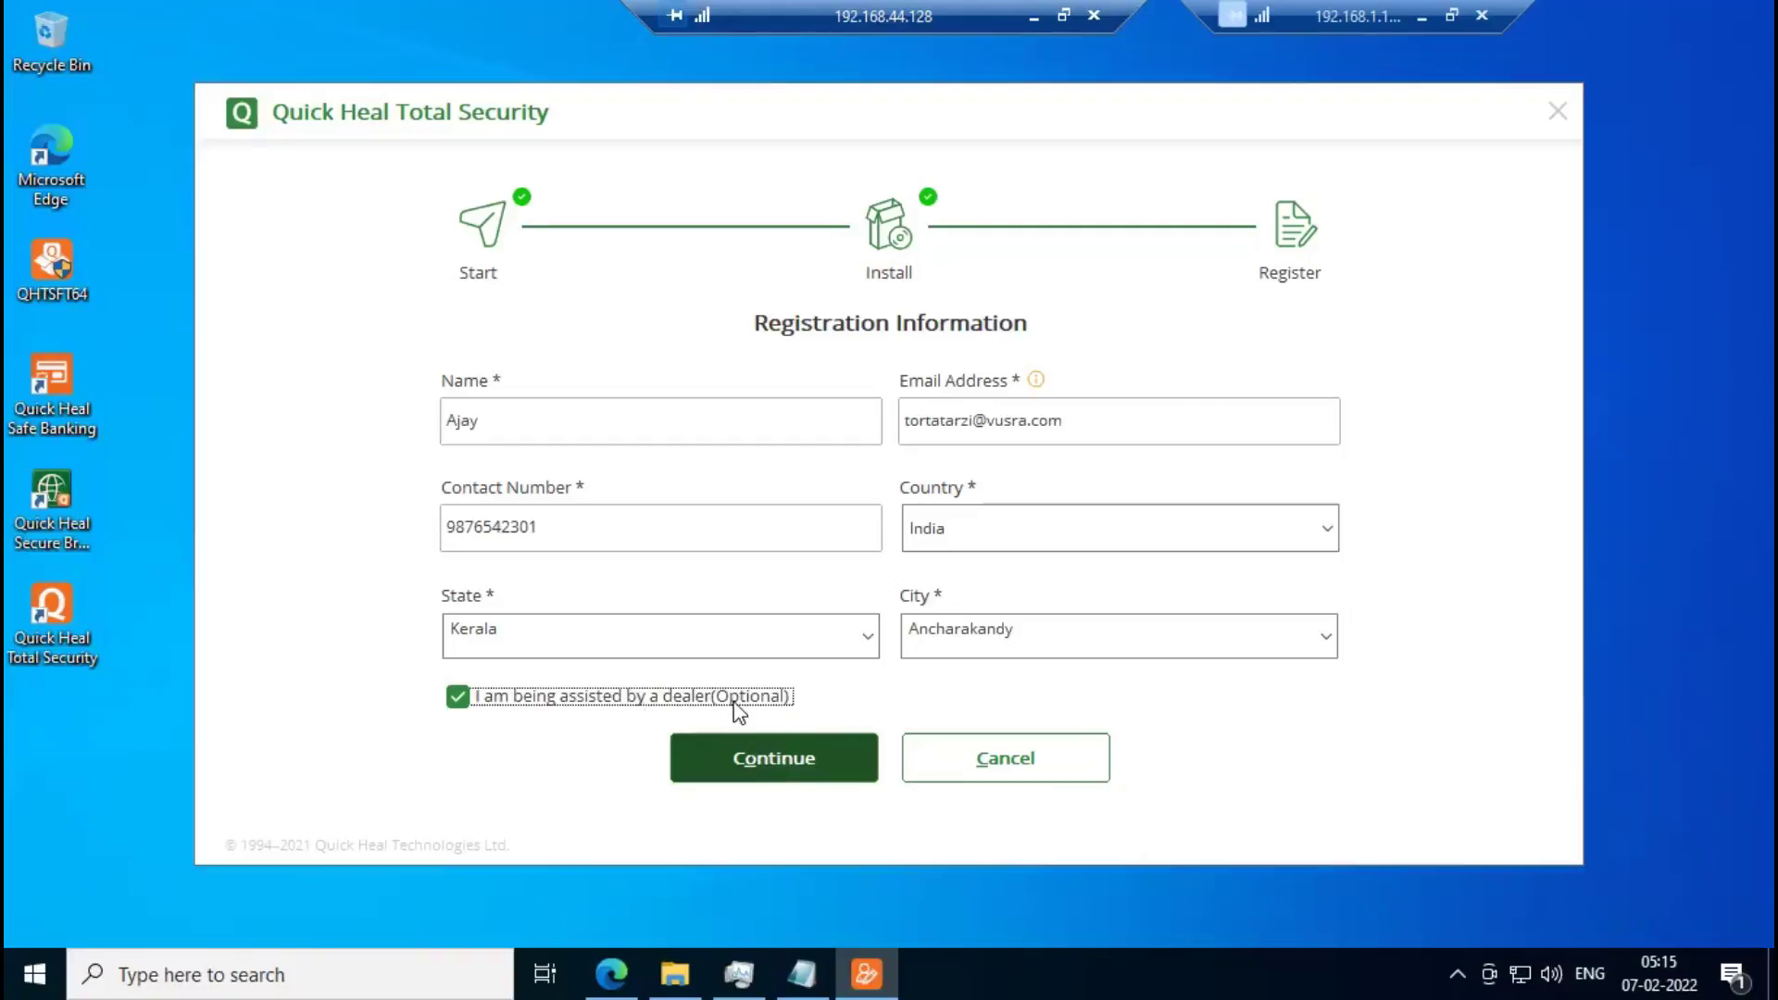
# Continue the registration twice, cancelling the Enter Dealer Code dialog each time without a code.
pyautogui.click(778, 776)
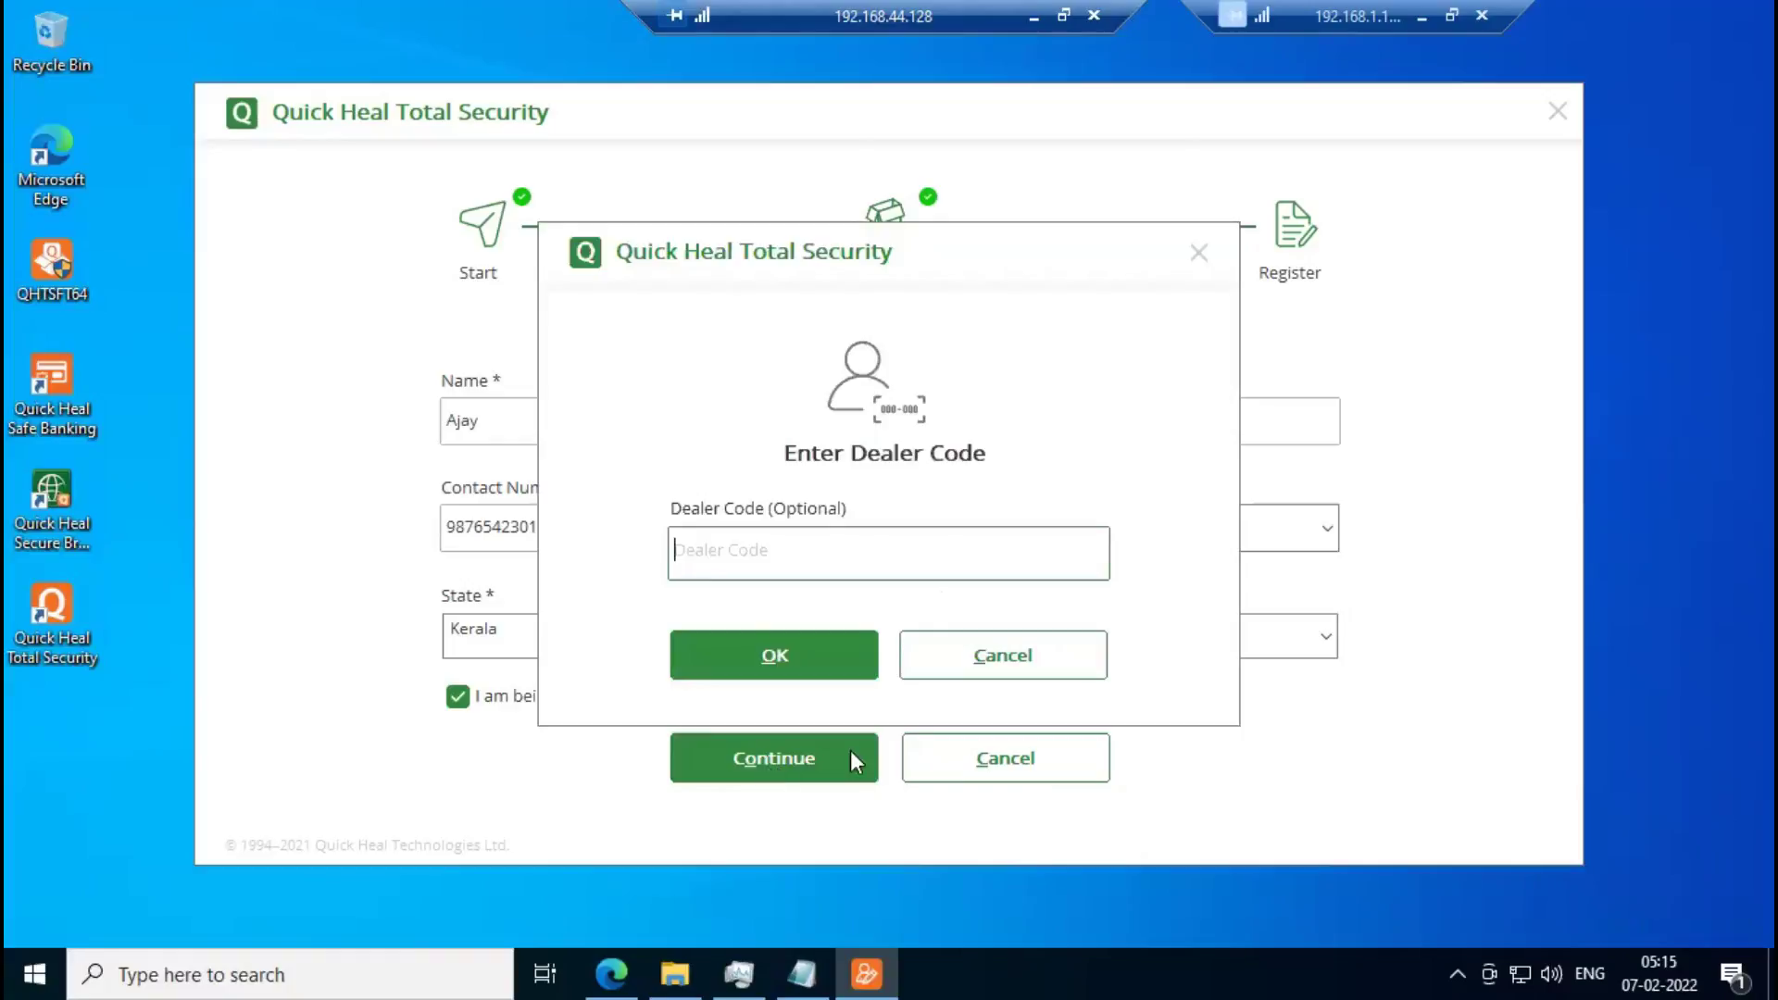
pyautogui.click(992, 658)
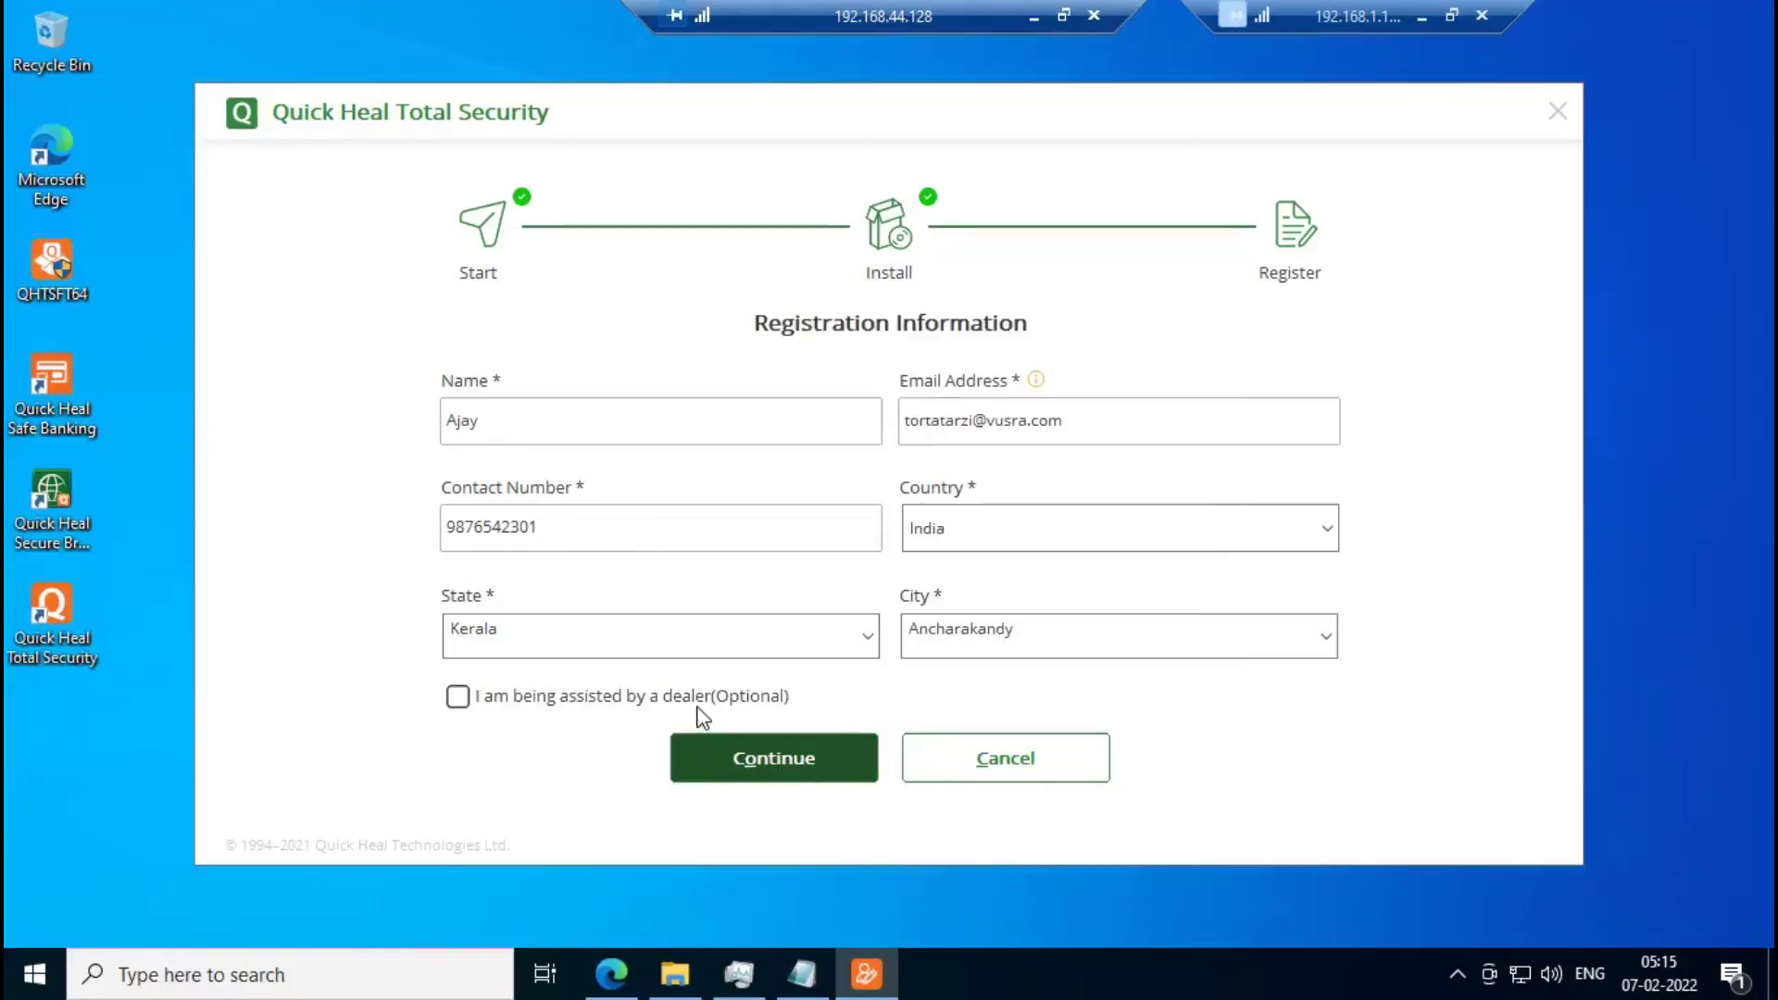
pyautogui.click(457, 697)
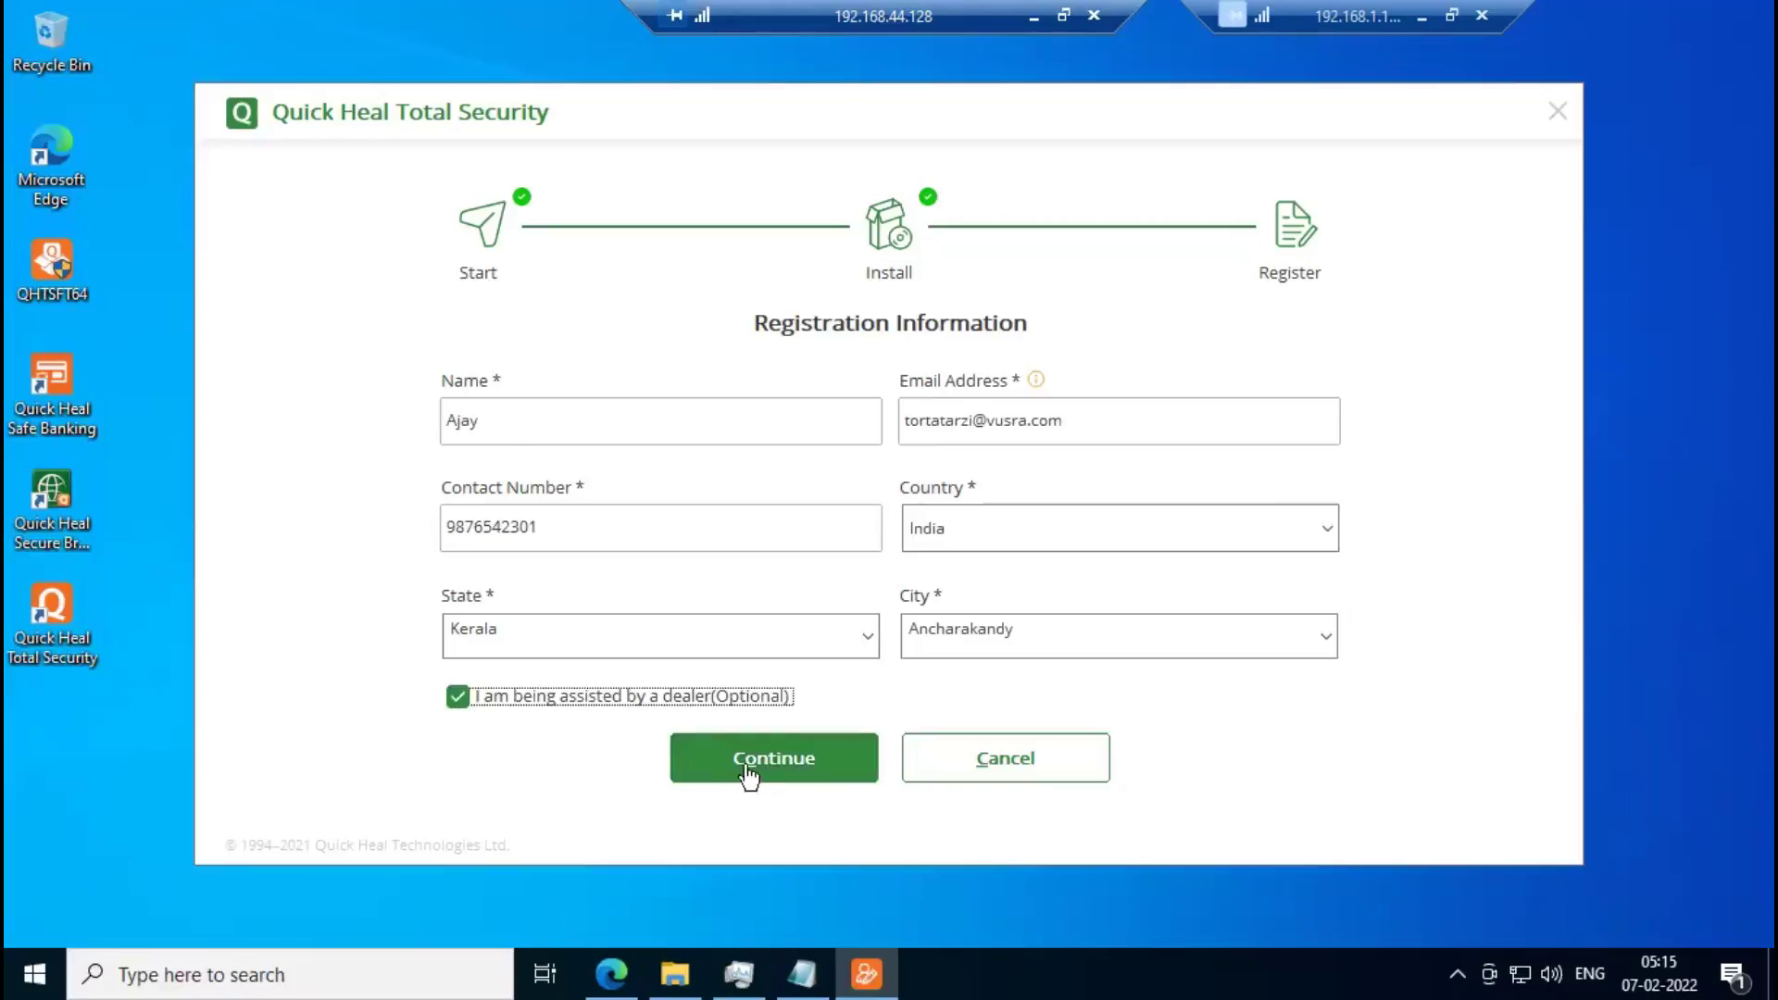
pyautogui.click(787, 768)
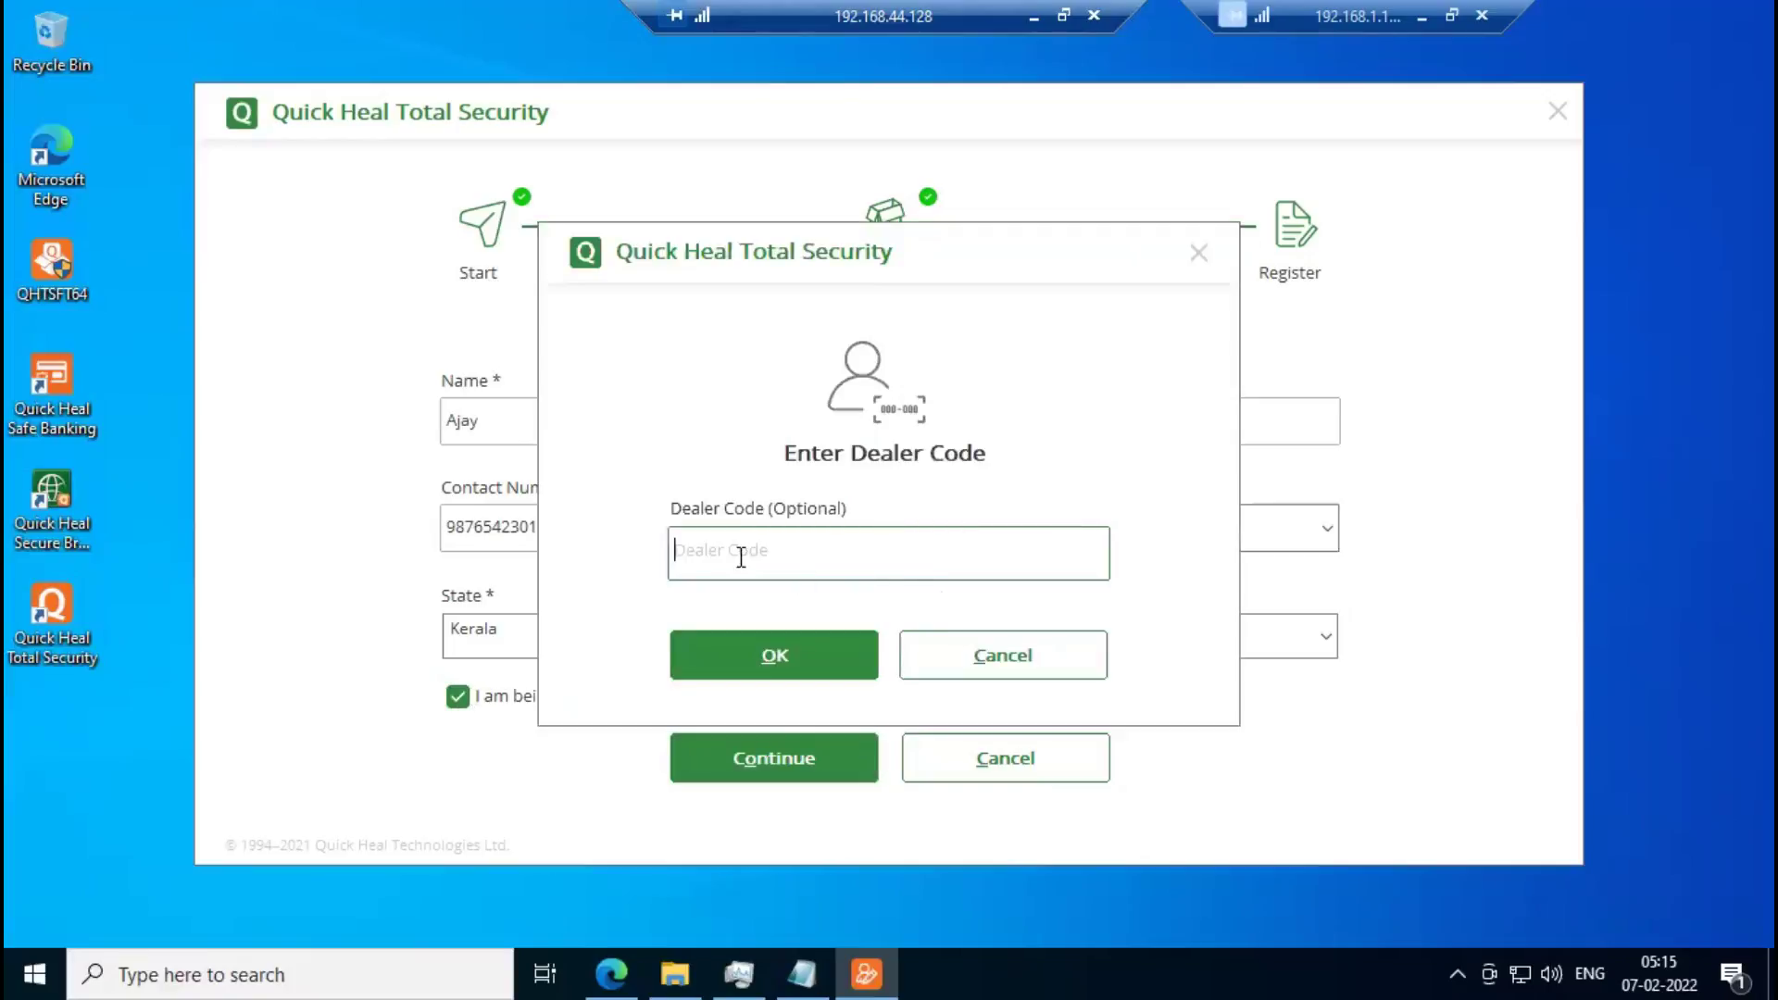
pyautogui.click(1004, 665)
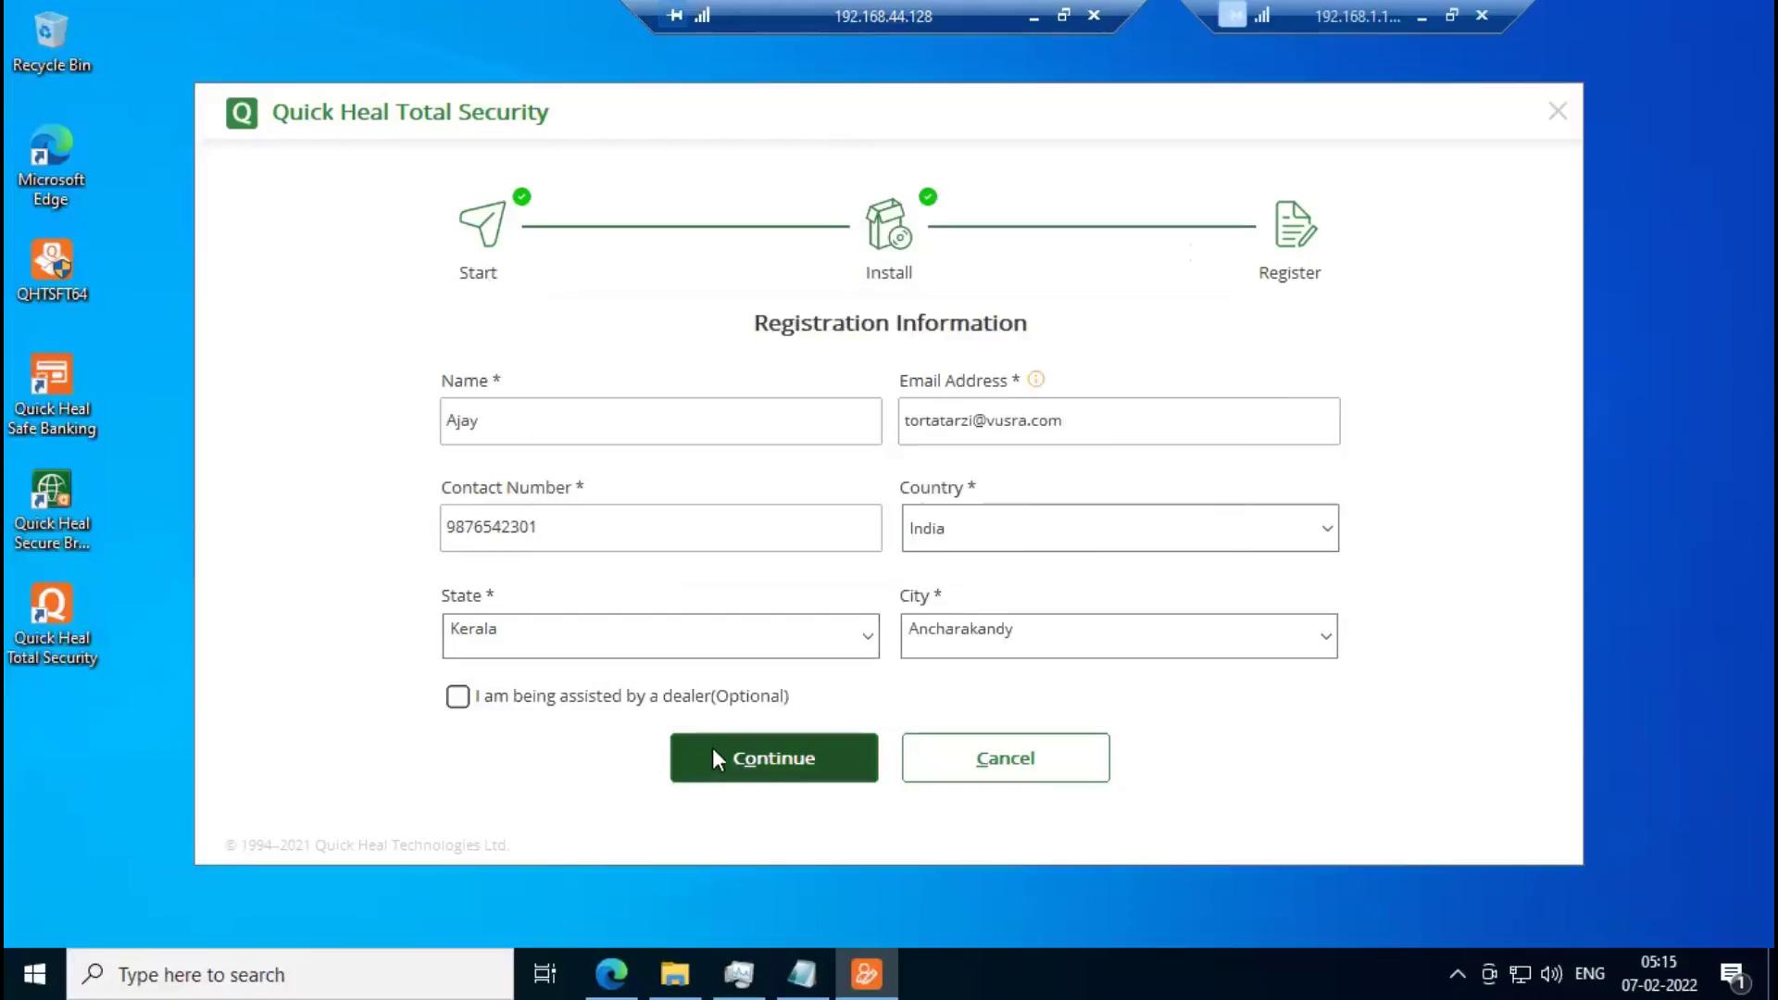
# Register Quick Heal Total Security, activating the trial valid till 07 March 2022, then close the installer.
pyautogui.click(758, 775)
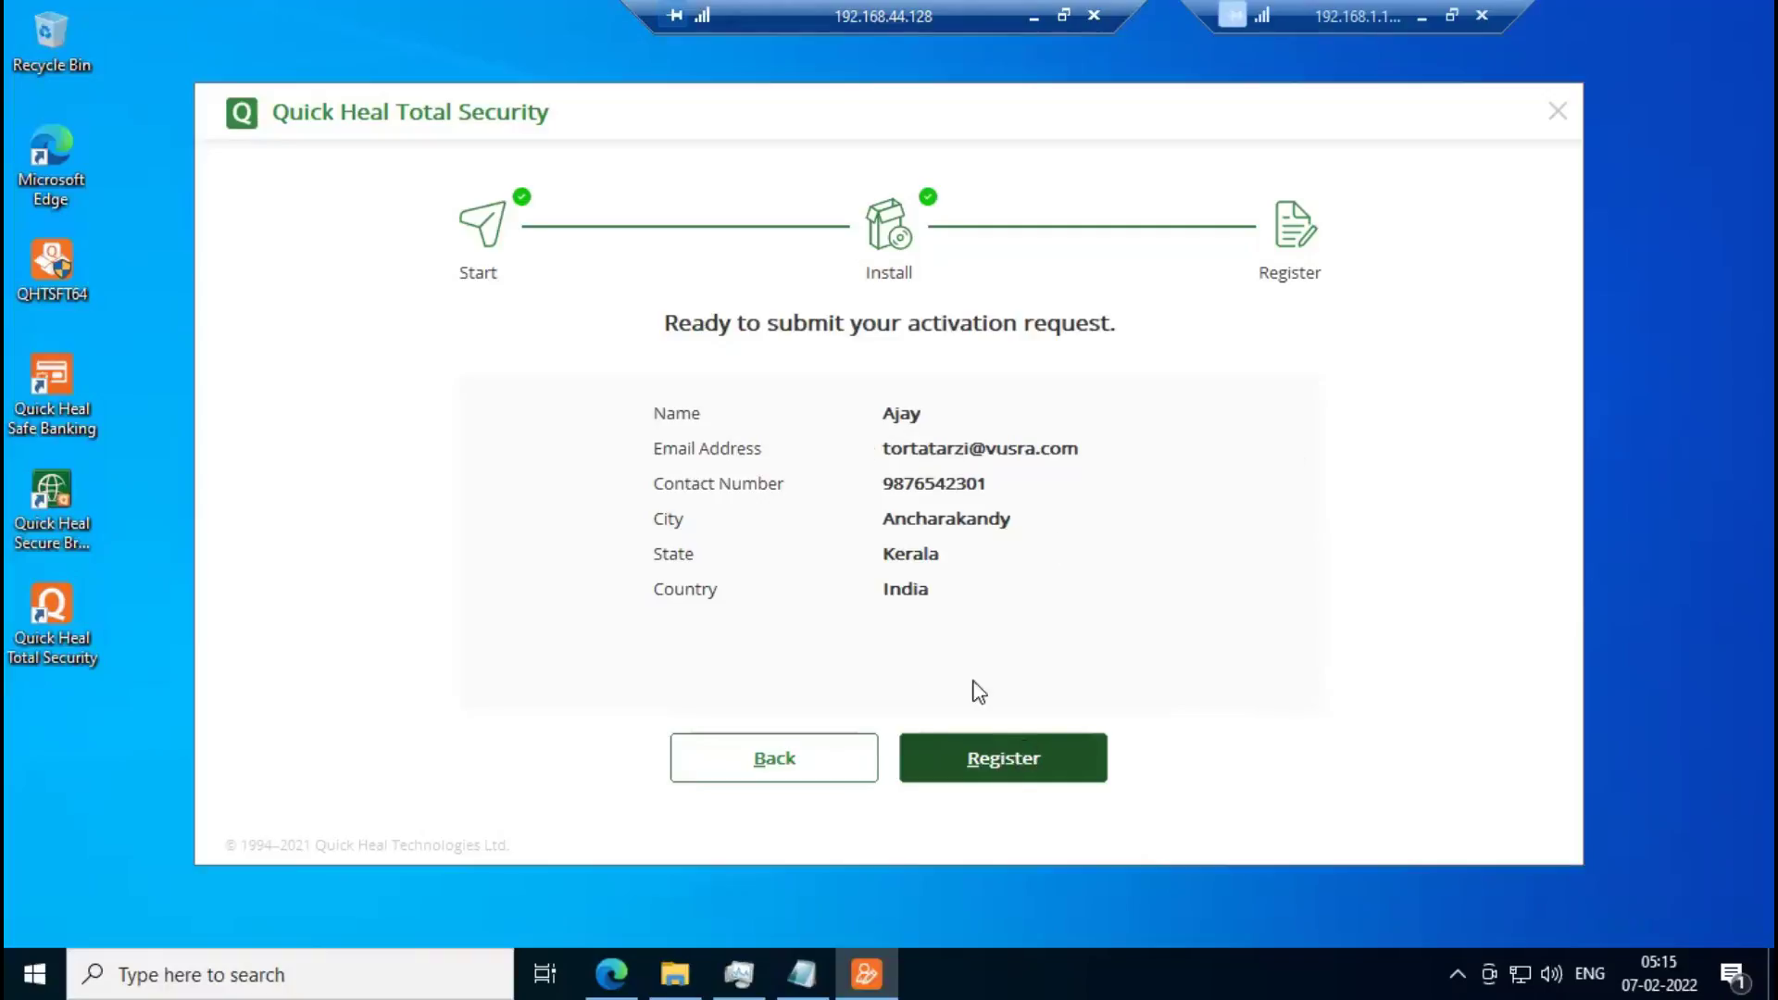
pyautogui.click(1001, 755)
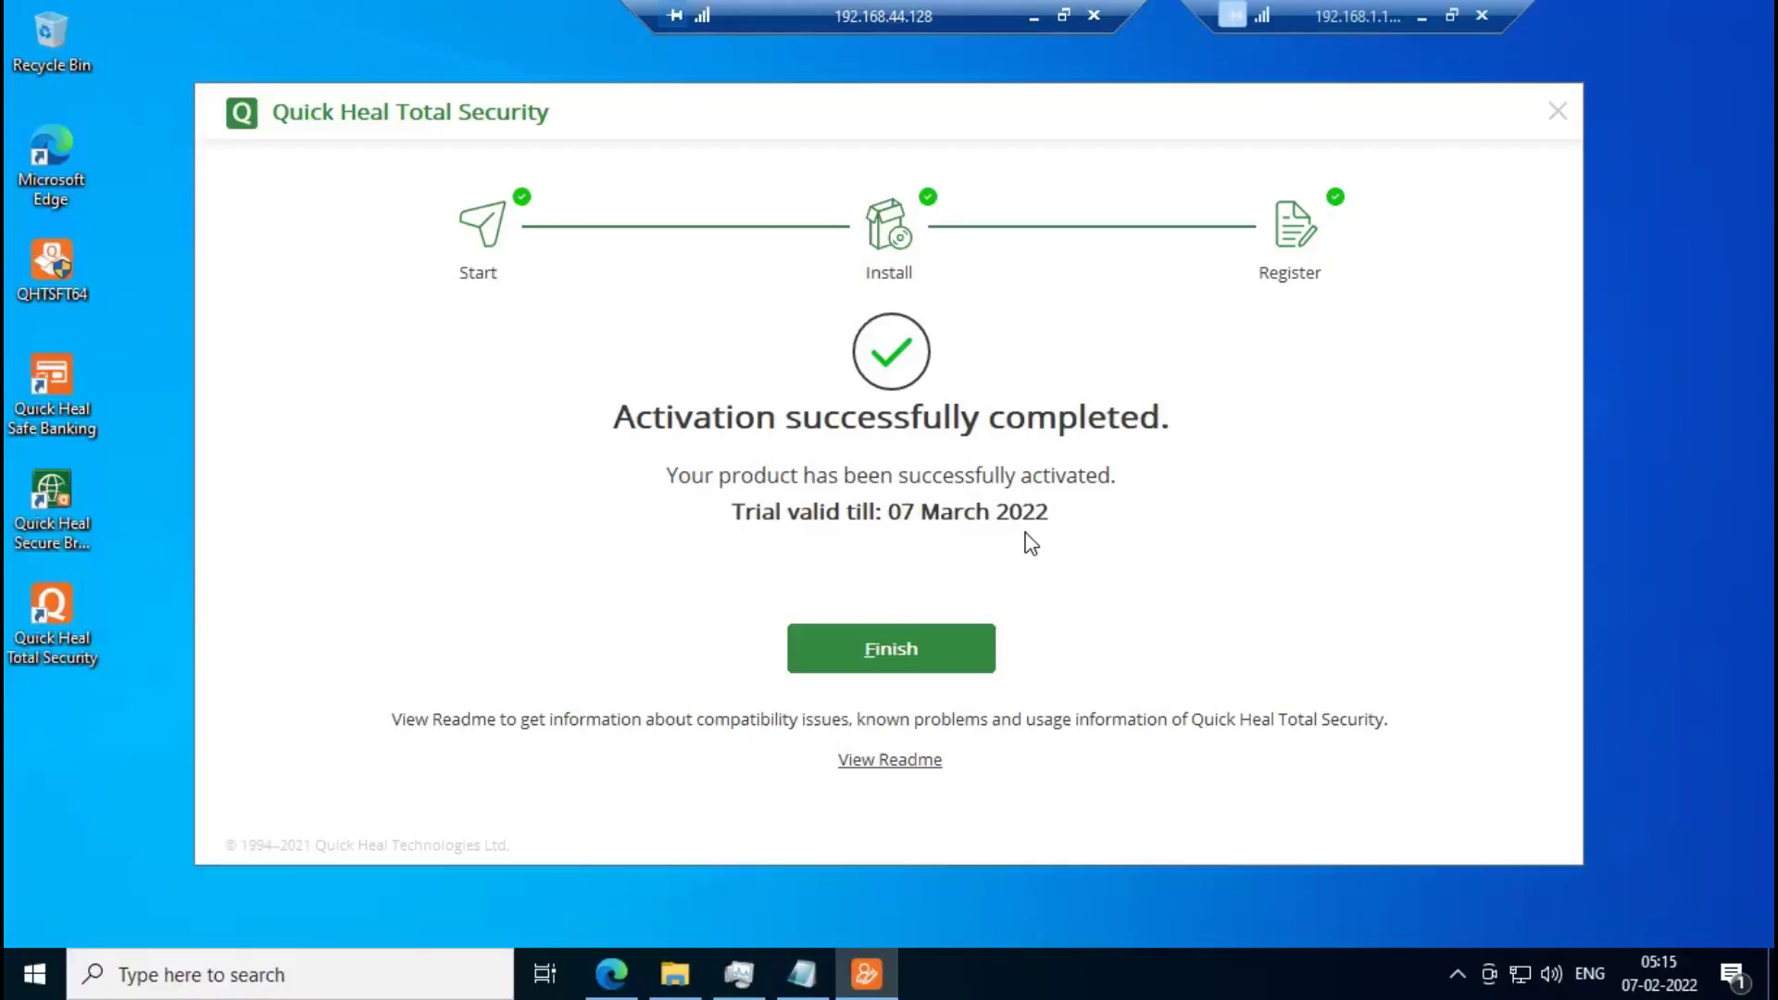
pyautogui.click(905, 667)
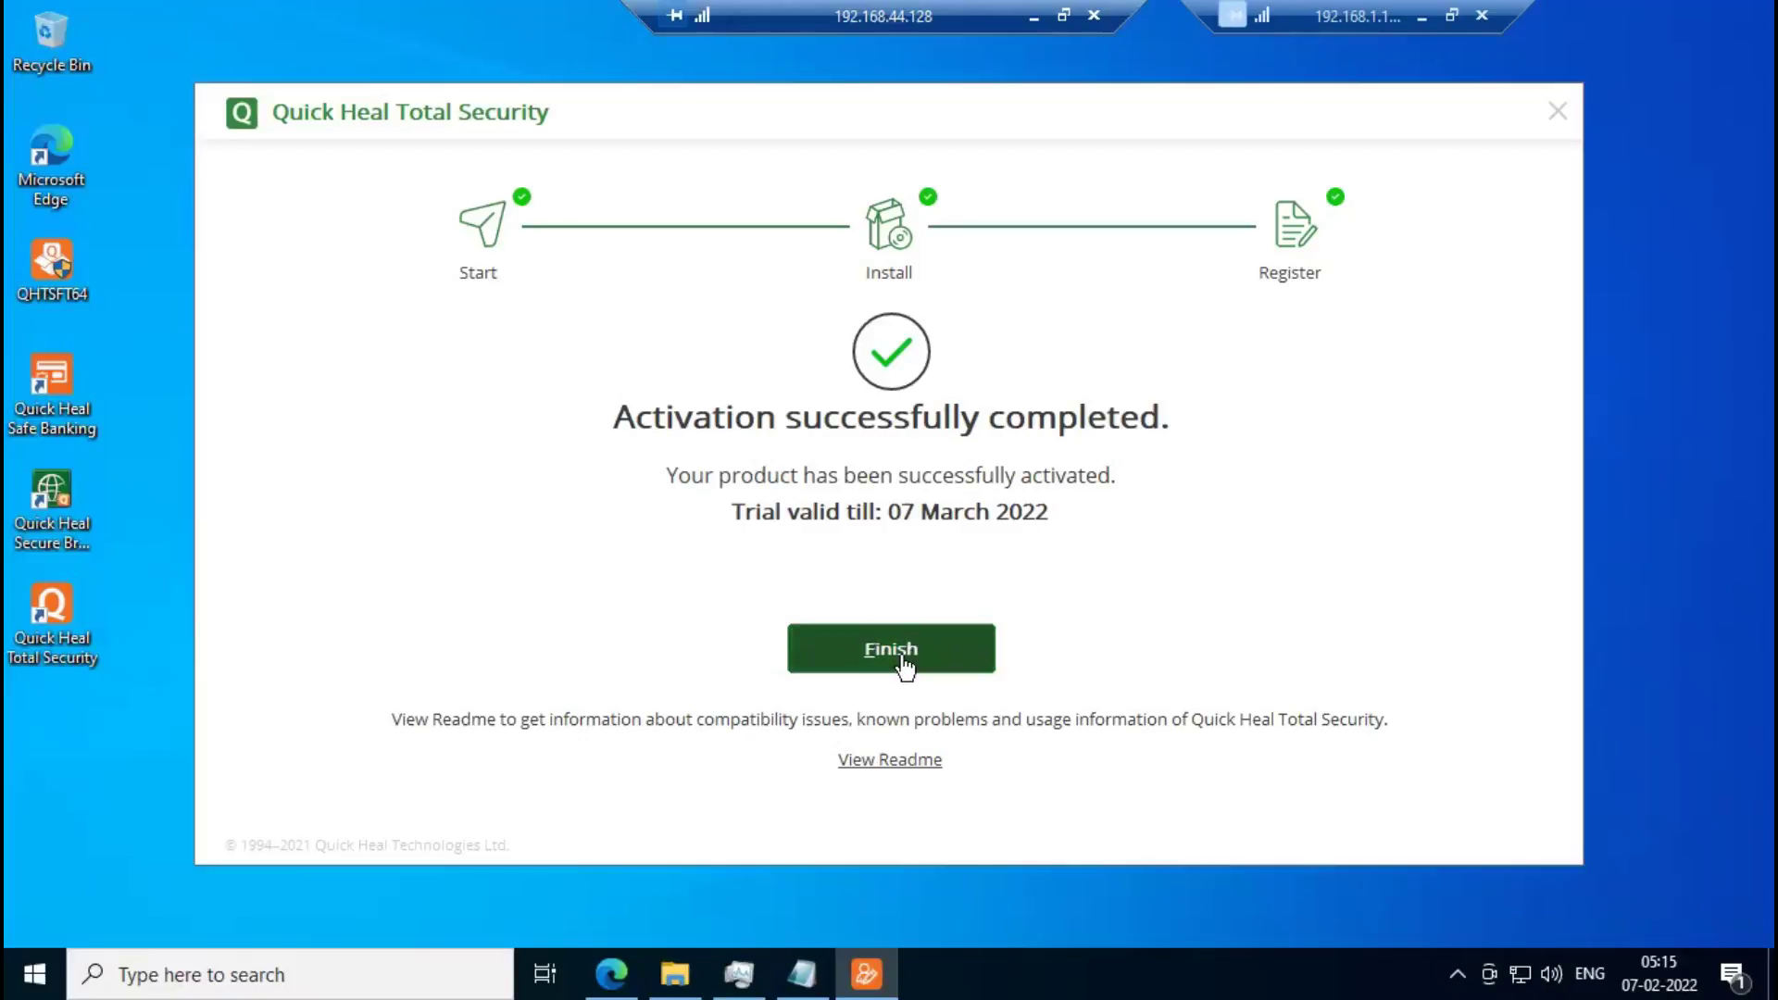